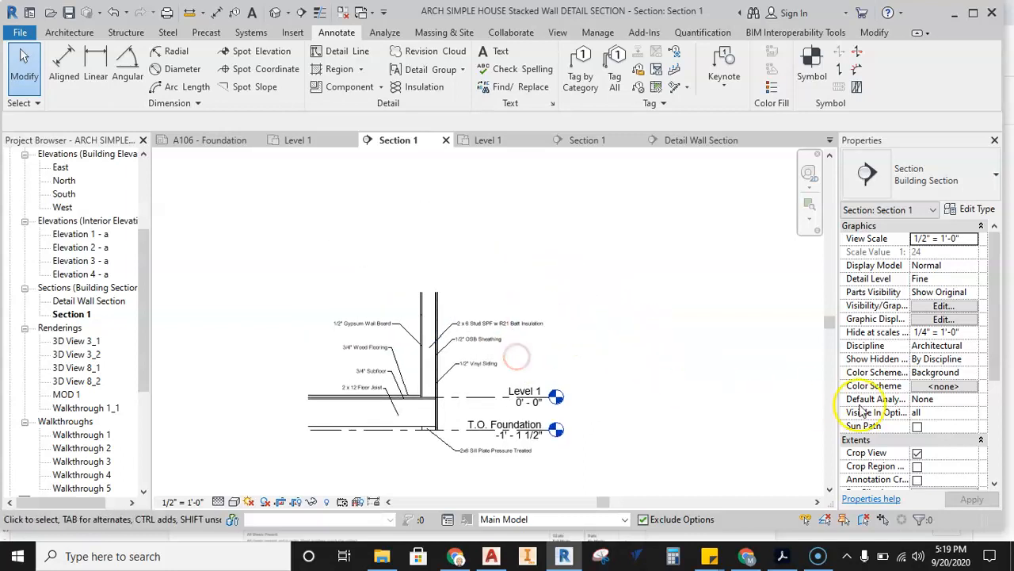
Make the crop region visible in Section 1 and extend its upper edge to just above Level 2.
{"action": "left_click", "coordinate": [916, 466]}
{"action": "left_click", "coordinate": [533, 299]}
{"action": "middle_click_drag", "start_coordinate": [526, 320], "coordinate": [510, 412]}
{"action": "left_click_drag", "start_coordinate": [496, 384], "coordinate": [495, 200]}
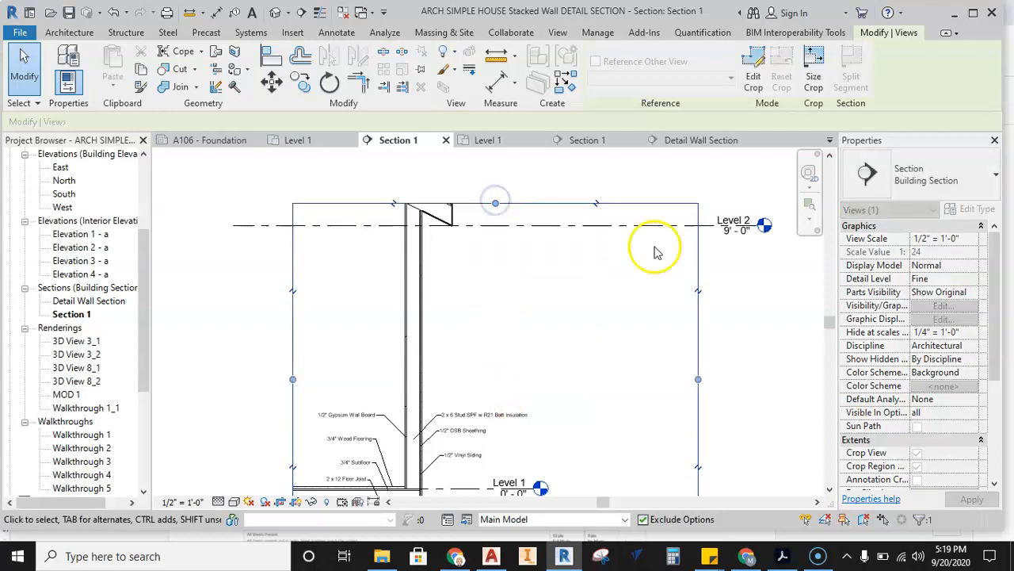
{"action": "left_click", "coordinate": [495, 205]}
Examine the floor framing, sill plate and T.O. Foundation level at the base of the wall in Section 1.
{"action": "left_click_drag", "start_coordinate": [493, 220], "coordinate": [494, 404]}
{"action": "middle_click_drag", "start_coordinate": [525, 384], "coordinate": [527, 192]}
{"action": "scroll", "coordinate": [467, 321], "scroll_direction": "up", "scroll_amount": 2}
{"action": "scroll", "coordinate": [467, 325], "scroll_direction": "up", "scroll_amount": 1}
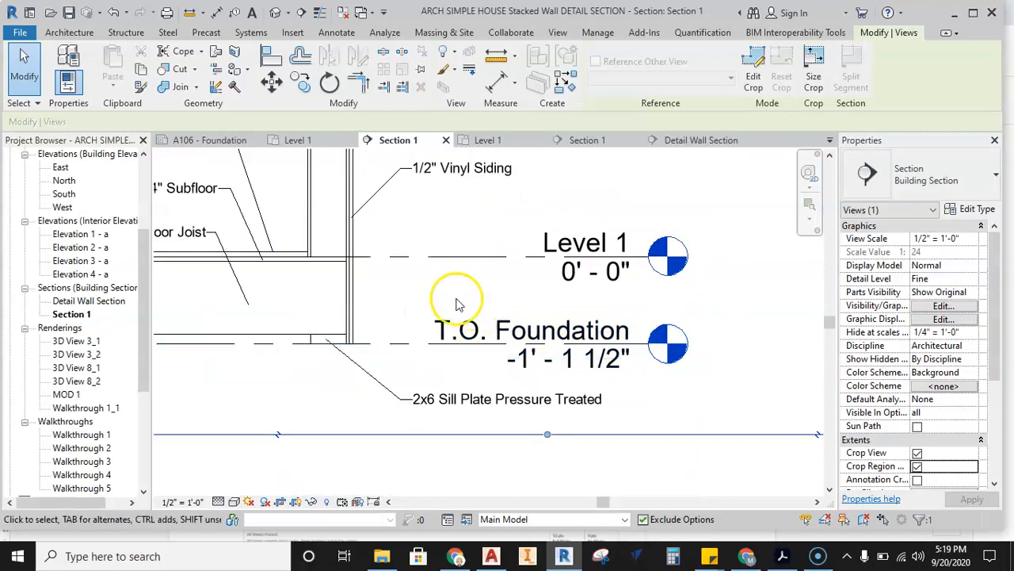
{"action": "middle_click_drag", "start_coordinate": [457, 308], "coordinate": [496, 320]}
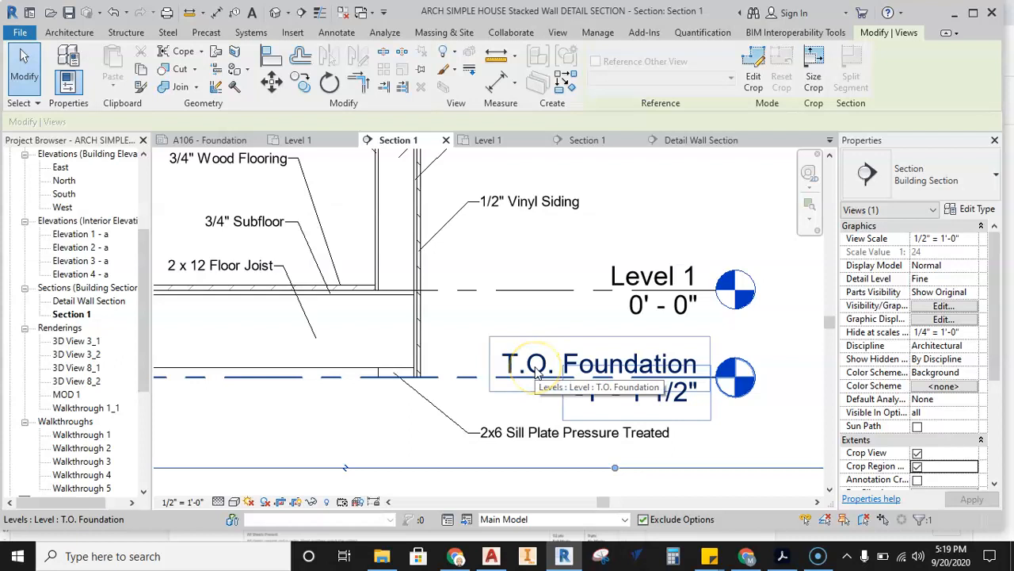
Open the Detail Wall Section view and examine the anchor bolt, masonry foundation wall, footer and foundation levels.
{"action": "left_click", "coordinate": [703, 140]}
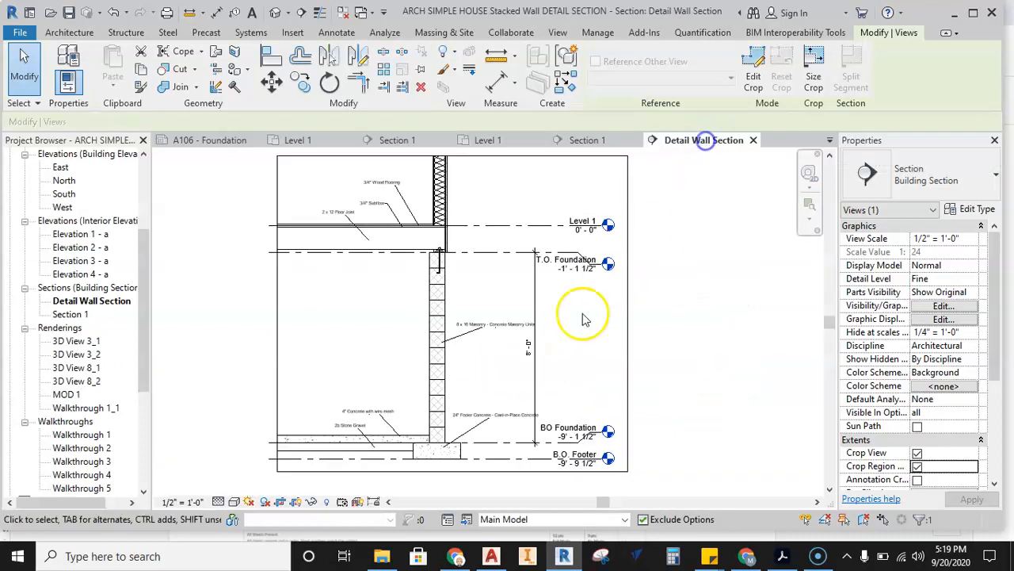
{"action": "middle_click_drag", "start_coordinate": [578, 329], "coordinate": [574, 332]}
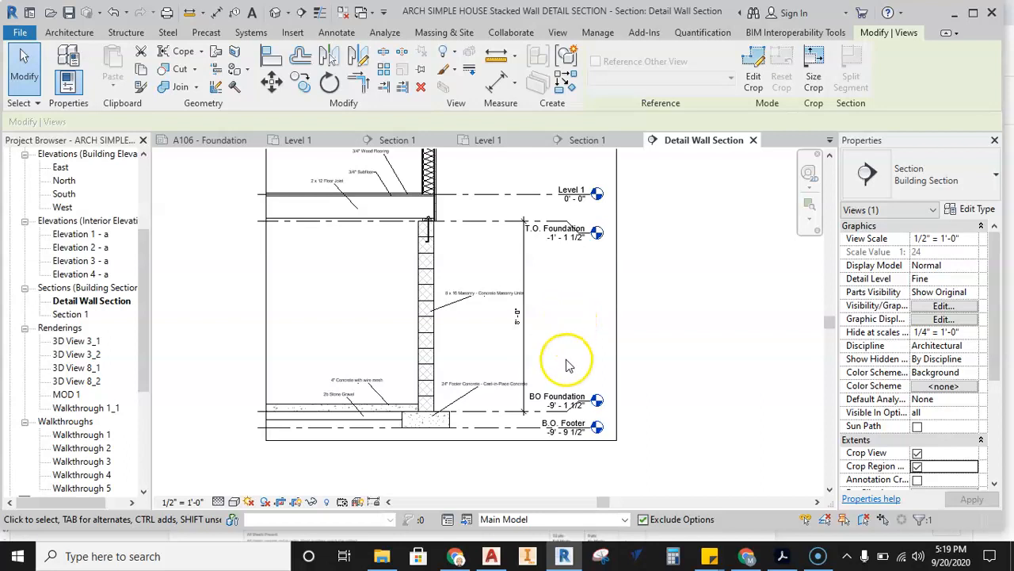
{"action": "middle_click_drag", "start_coordinate": [465, 267], "coordinate": [432, 287]}
{"action": "scroll", "coordinate": [432, 287], "scroll_direction": "up", "scroll_amount": 3}
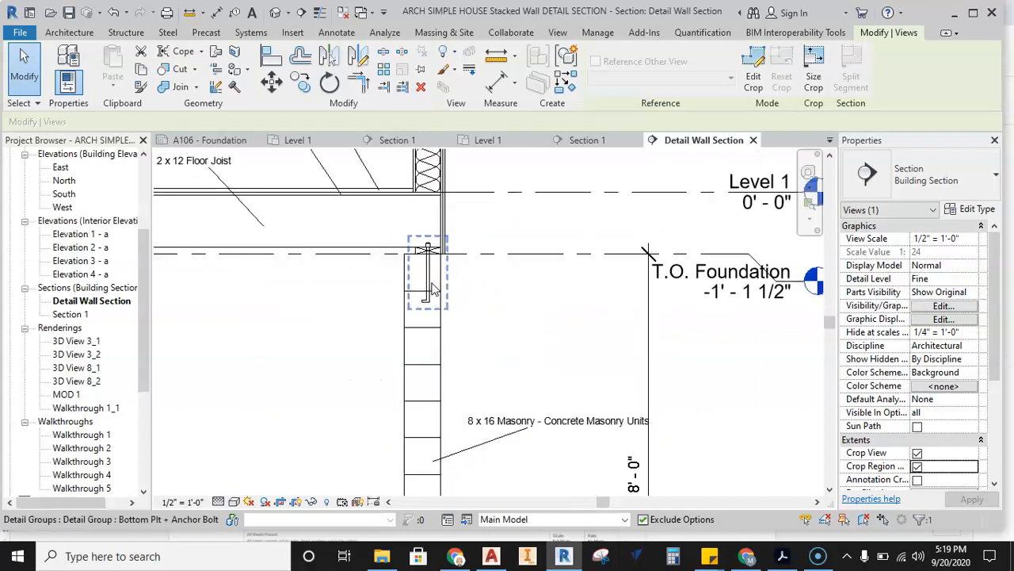
{"action": "scroll", "coordinate": [428, 265], "scroll_direction": "up", "scroll_amount": 2}
{"action": "scroll", "coordinate": [422, 221], "scroll_direction": "down", "scroll_amount": 2}
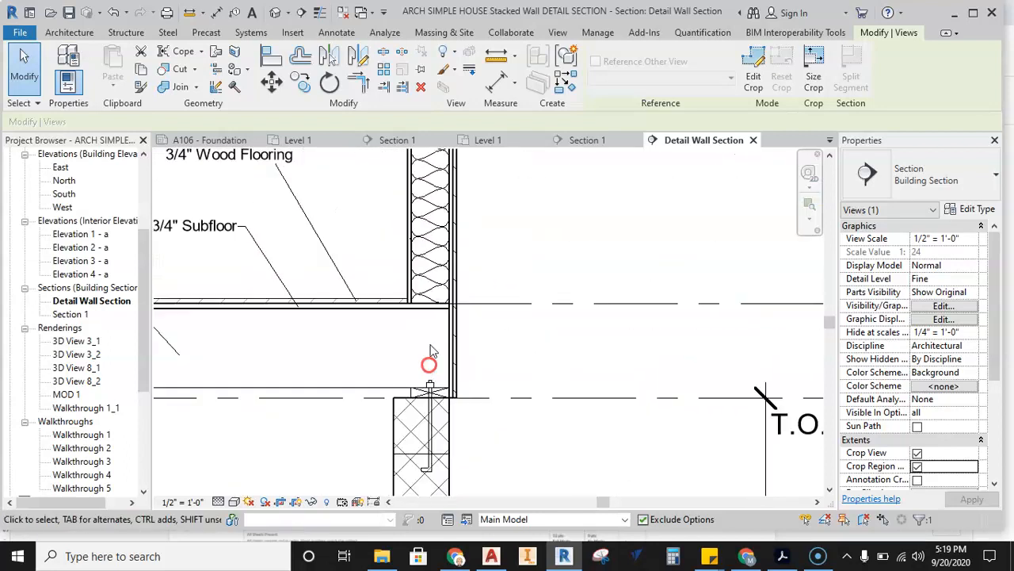
{"action": "scroll", "coordinate": [424, 170], "scroll_direction": "down", "scroll_amount": 3}
{"action": "middle_click_drag", "start_coordinate": [476, 370], "coordinate": [468, 181]}
{"action": "middle_click_drag", "start_coordinate": [464, 251], "coordinate": [454, 266]}
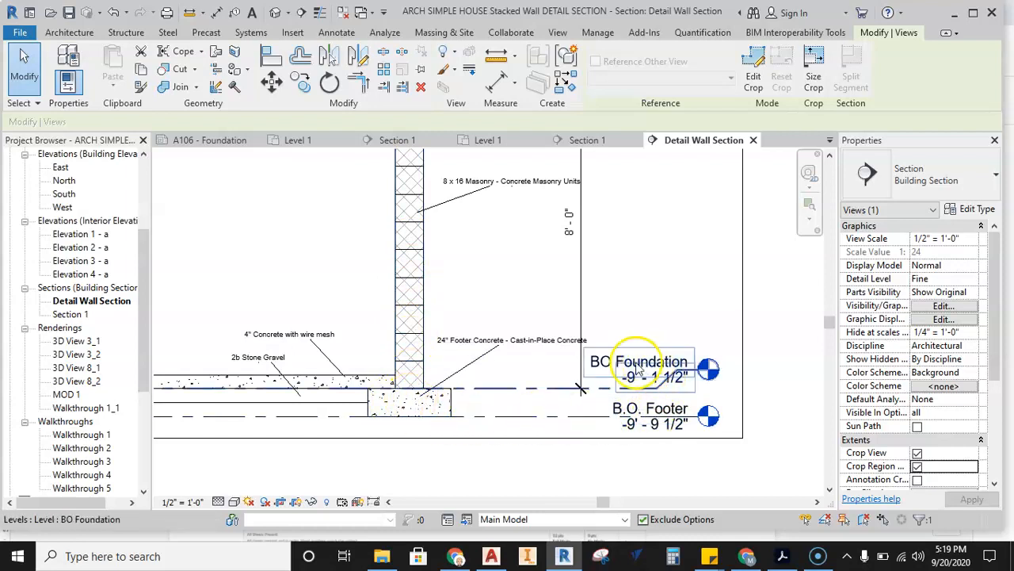
{"action": "middle_click_drag", "start_coordinate": [533, 412], "coordinate": [494, 404]}
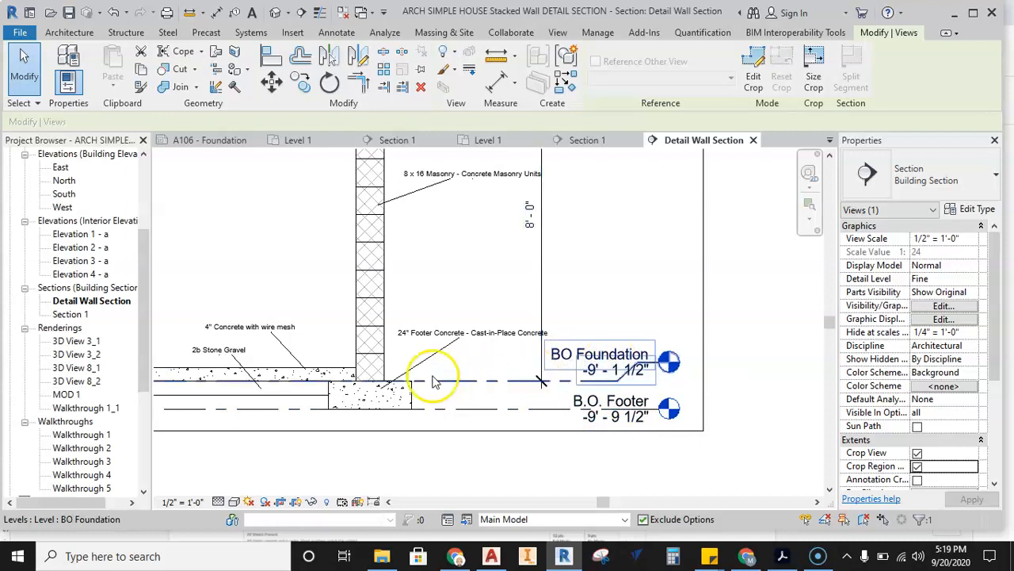
{"action": "scroll", "coordinate": [537, 373], "scroll_direction": "down", "scroll_amount": 2}
{"action": "middle_click_drag", "start_coordinate": [585, 267], "coordinate": [583, 391]}
{"action": "scroll", "coordinate": [568, 273], "scroll_direction": "up", "scroll_amount": 2}
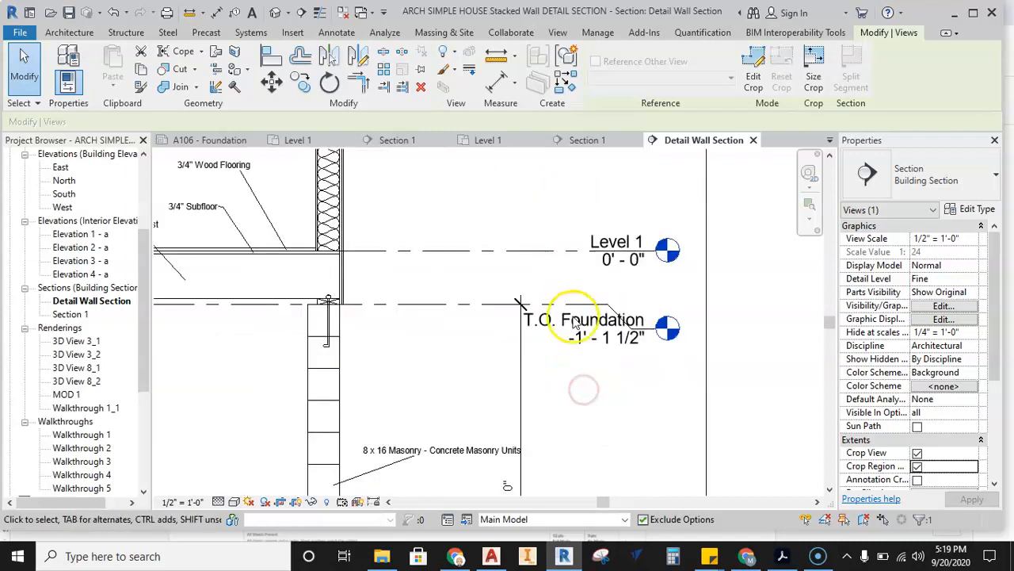
{"action": "middle_click_drag", "start_coordinate": [485, 290], "coordinate": [601, 280]}
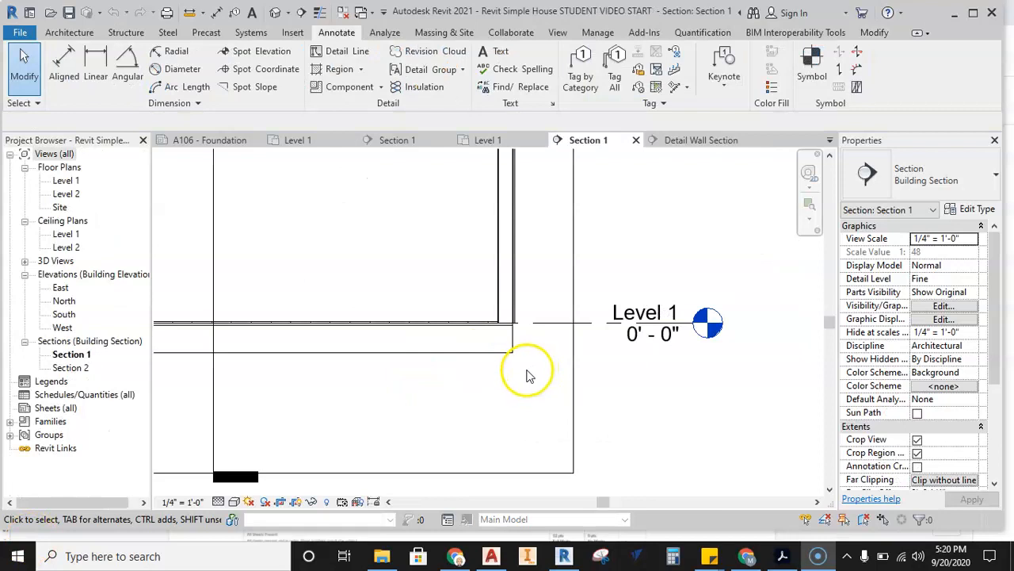
In Section 1 of the student project, examine how the floor layers meet the exterior wall at Level 1.
{"action": "scroll", "coordinate": [530, 376], "scroll_direction": "down", "scroll_amount": 1}
{"action": "left_click", "coordinate": [481, 379]}
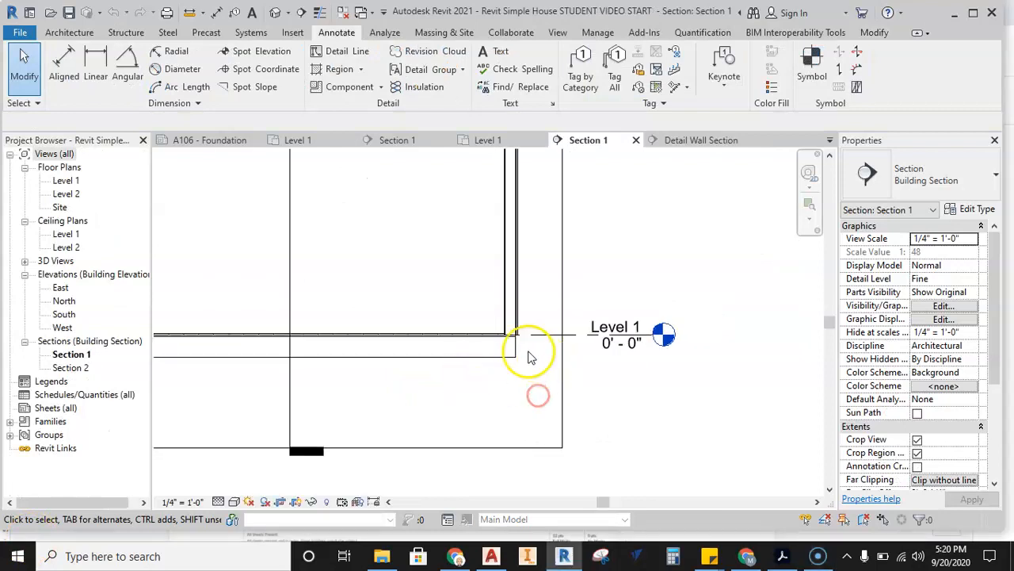
{"action": "scroll", "coordinate": [527, 353], "scroll_direction": "up", "scroll_amount": 3}
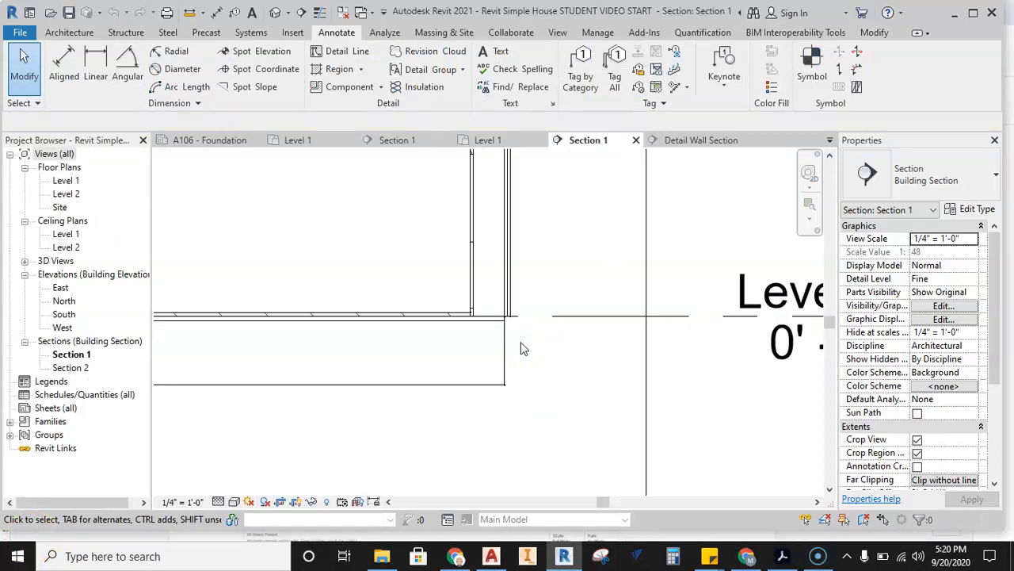
{"action": "middle_click_drag", "start_coordinate": [561, 351], "coordinate": [482, 351]}
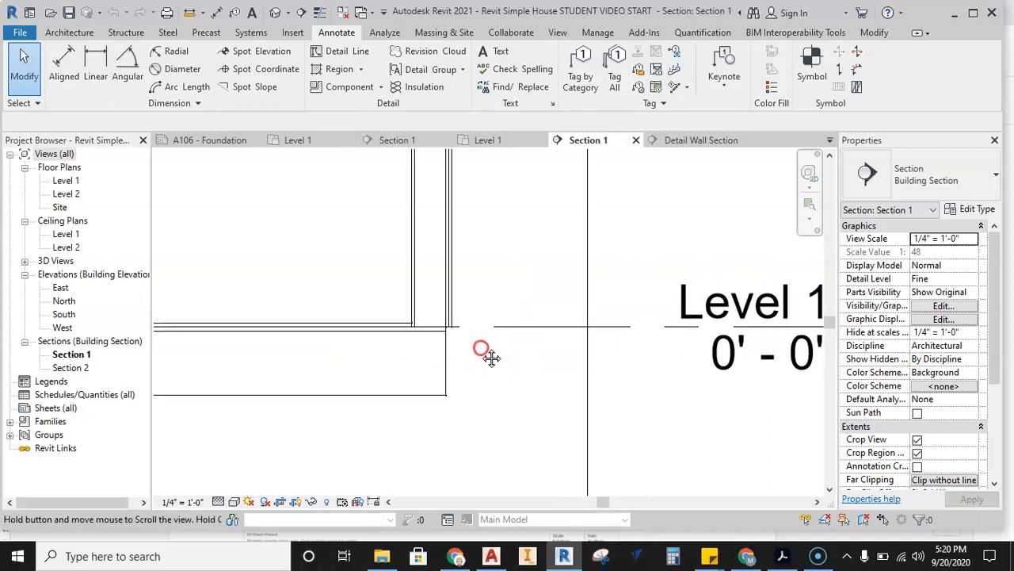
{"action": "scroll", "coordinate": [410, 330], "scroll_direction": "up", "scroll_amount": 2}
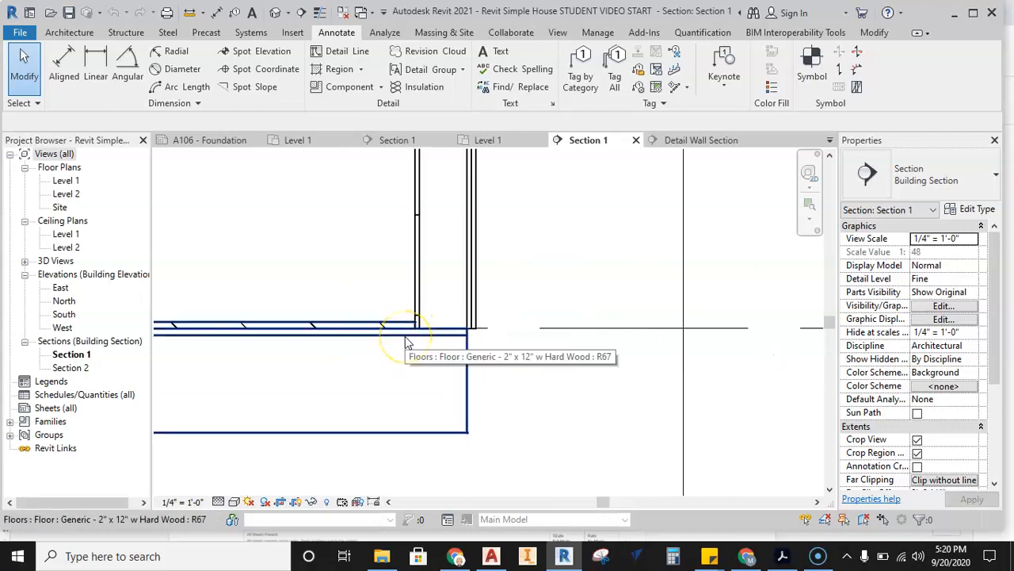
{"action": "left_click", "coordinate": [406, 339]}
{"action": "scroll", "coordinate": [405, 314], "scroll_direction": "down", "scroll_amount": 2}
{"action": "mouse_move", "coordinate": [506, 336]}
{"action": "middle_mouse_down"}
{"action": "mouse_move", "coordinate": [318, 336]}
{"action": "mouse_move", "coordinate": [495, 361]}
{"action": "middle_mouse_up"}
{"action": "left_click", "coordinate": [301, 362]}
{"action": "scroll", "coordinate": [491, 330], "scroll_direction": "up", "scroll_amount": 2}
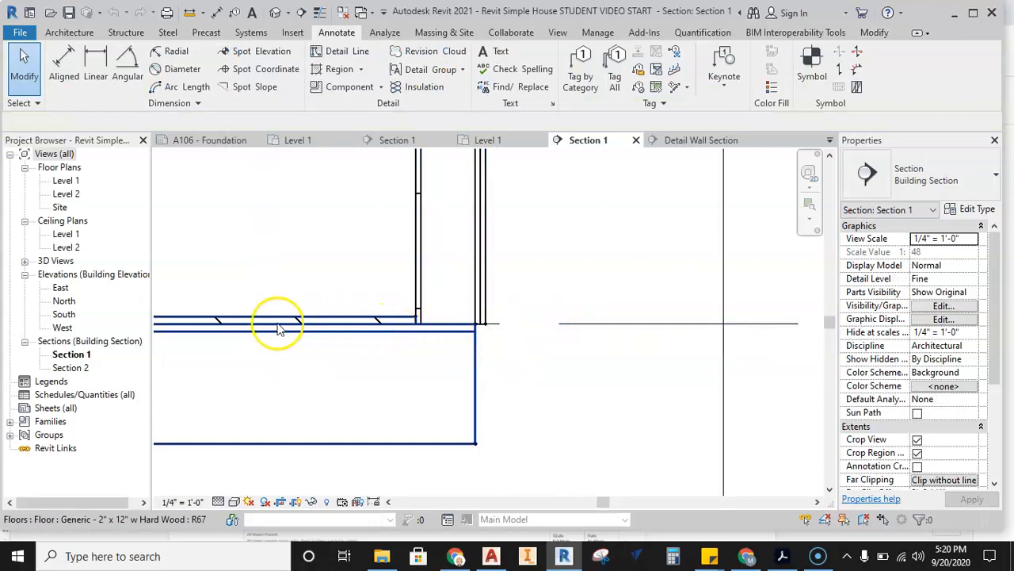
Set the height offset of the Generic - 2" x 12" w Hard Wood floor to 0.
{"action": "left_click", "coordinate": [472, 372]}
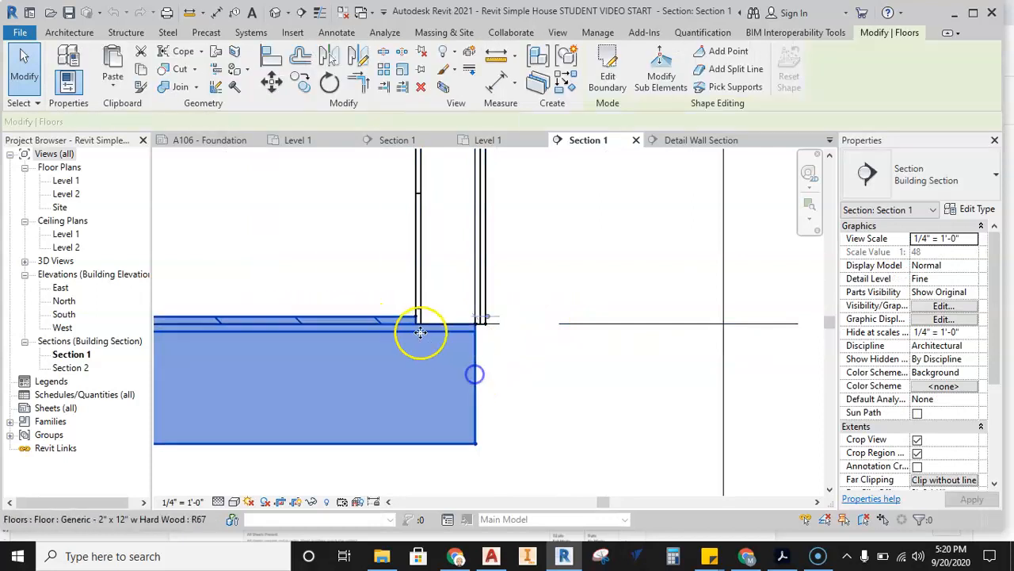
{"action": "left_click", "coordinate": [900, 251]}
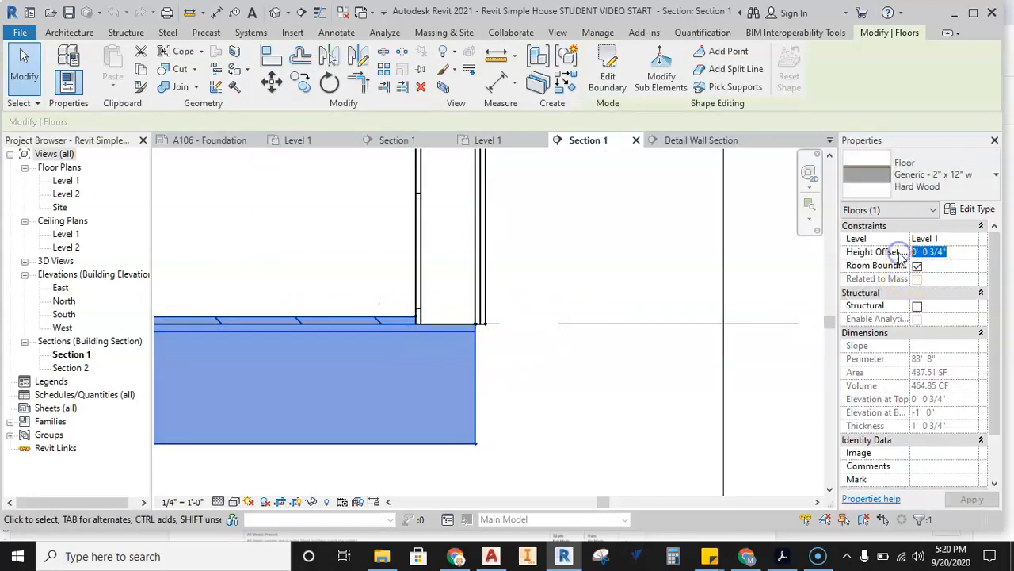
{"action": "type", "text": "0"}
{"action": "left_click", "coordinate": [531, 239]}
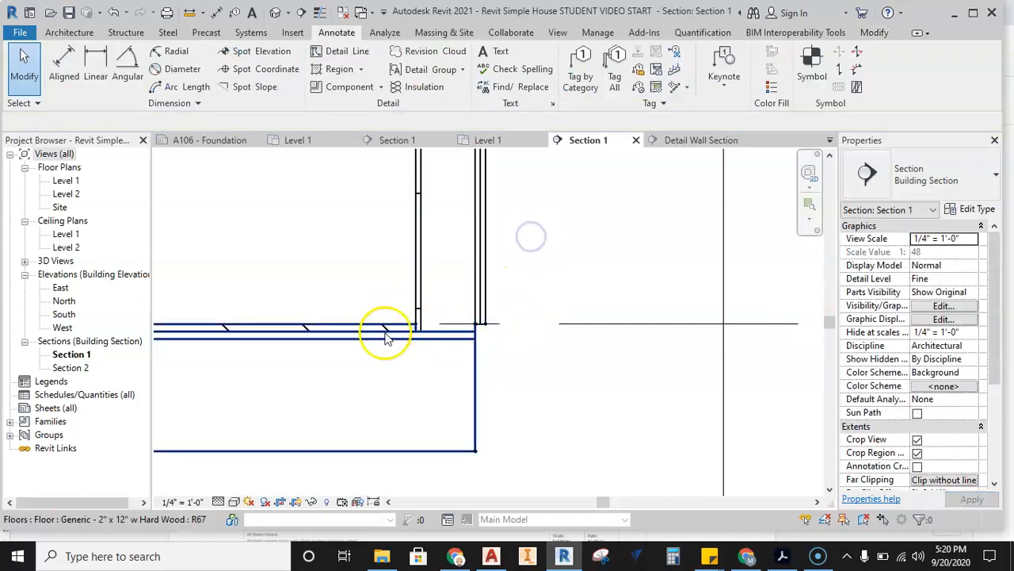
Set the hardwood floor's height offset from Level 1 to 0' 0 3/4".
{"action": "scroll", "coordinate": [473, 340], "scroll_direction": "up", "scroll_amount": 2}
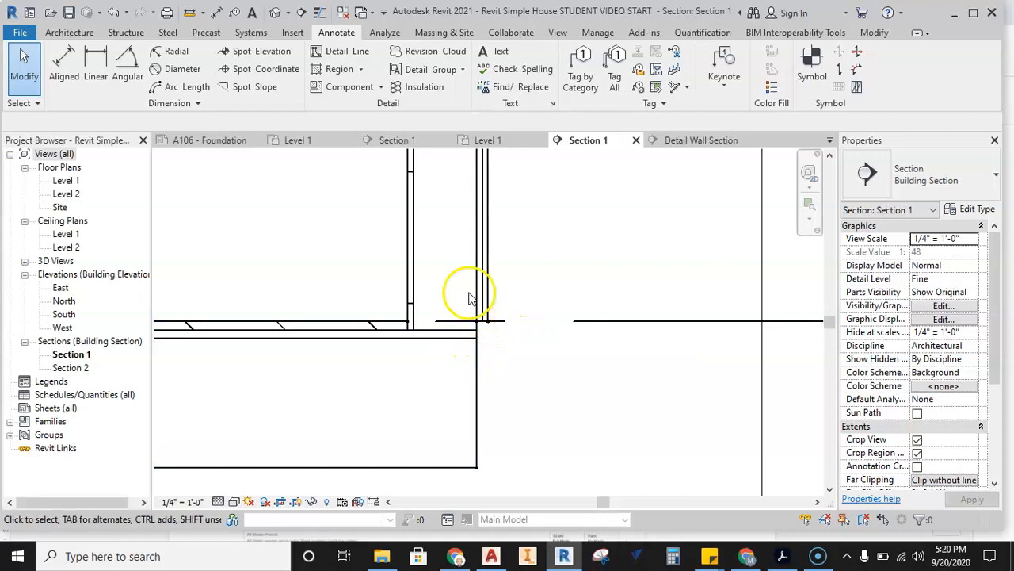
{"action": "scroll", "coordinate": [502, 346], "scroll_direction": "down", "scroll_amount": 1}
{"action": "scroll", "coordinate": [512, 358], "scroll_direction": "down", "scroll_amount": 2}
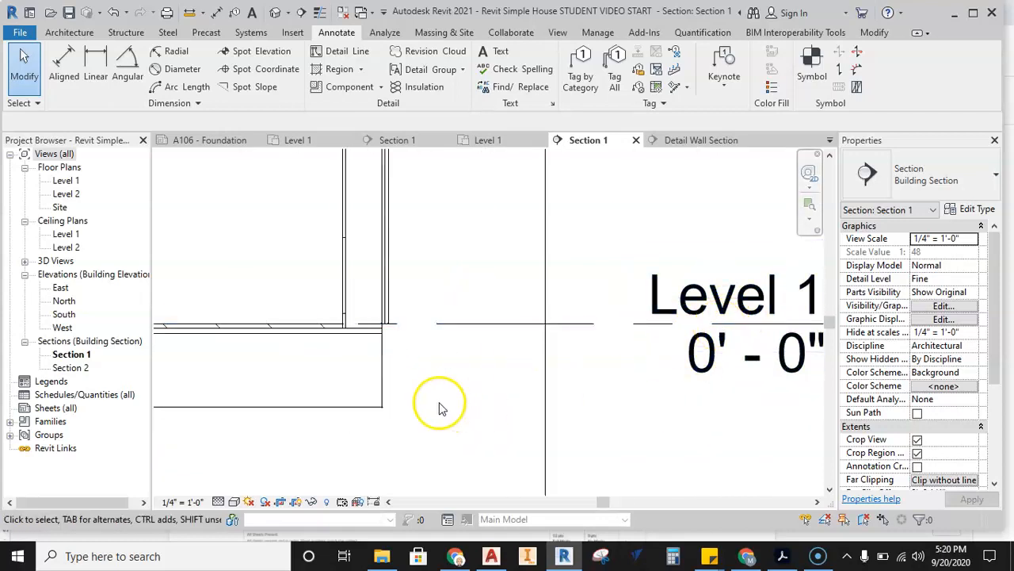
{"action": "left_click", "coordinate": [382, 384]}
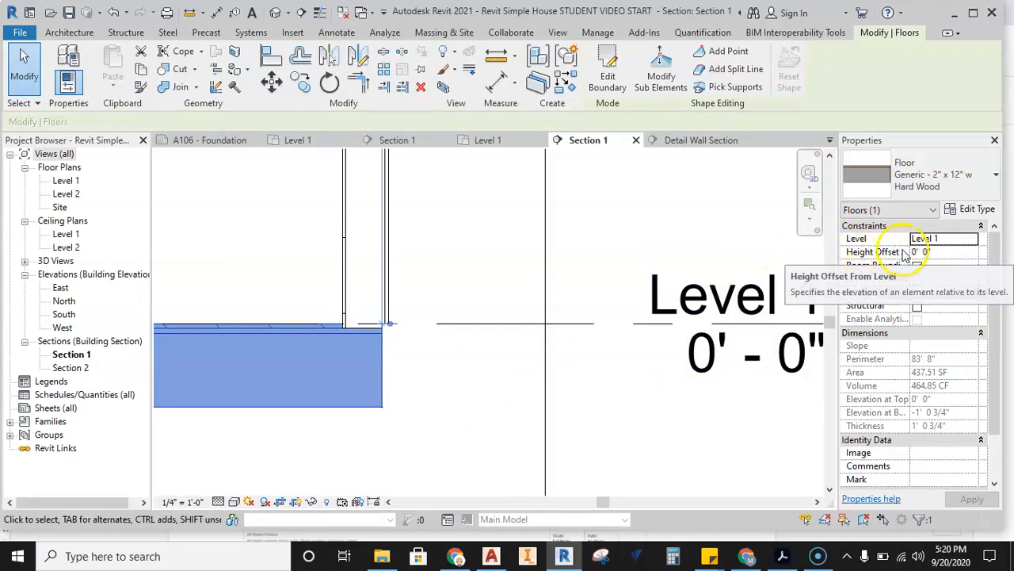
{"action": "left_click_drag", "start_coordinate": [838, 252], "coordinate": [798, 252]}
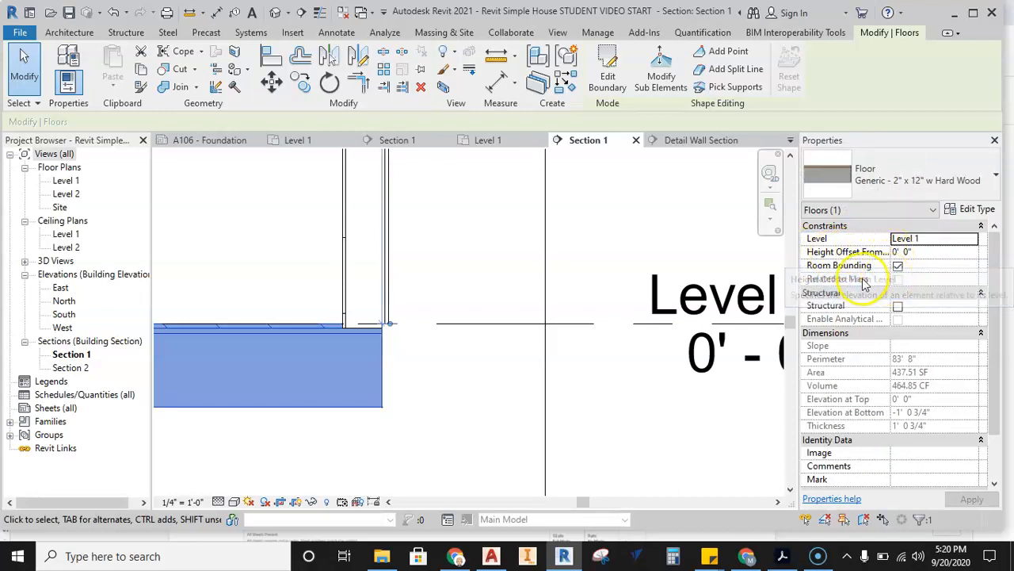
{"action": "left_click", "coordinate": [313, 334]}
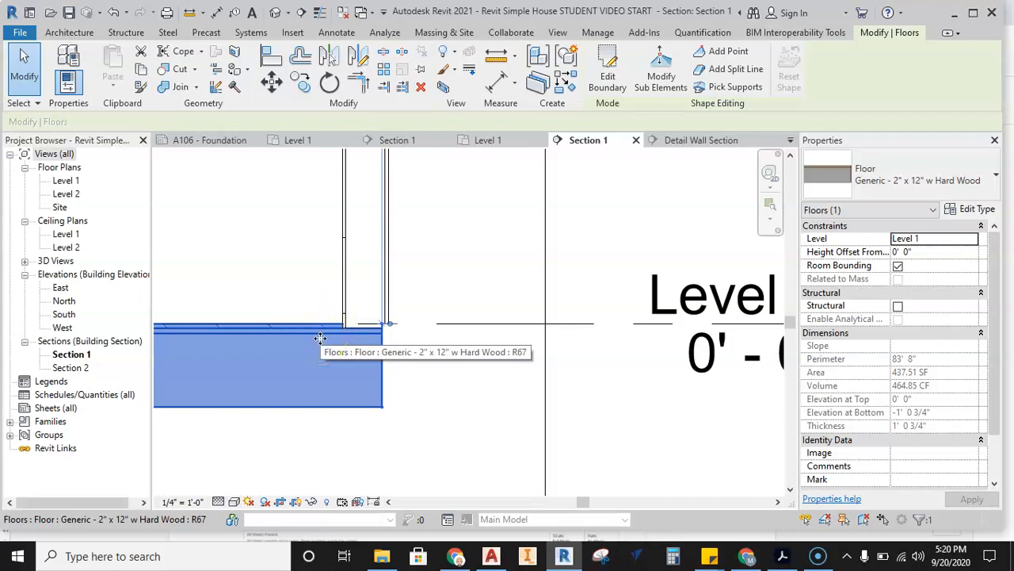
{"action": "left_click", "coordinate": [912, 253]}
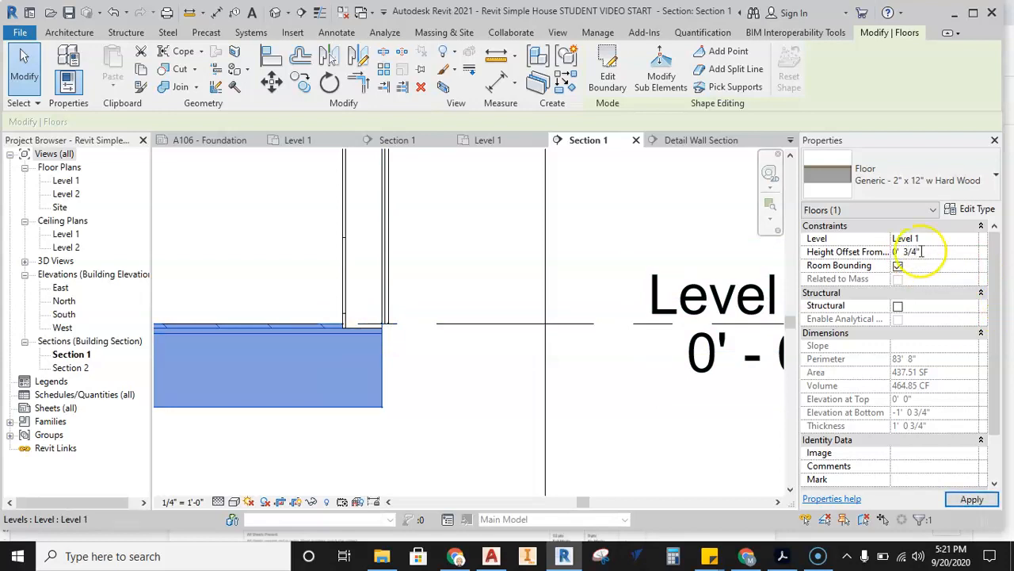
{"action": "left_click", "coordinate": [458, 367]}
Draw a new level about 2'-6" below Level 1, aligned with the ends of the existing level lines.
{"action": "scroll", "coordinate": [309, 323], "scroll_direction": "up", "scroll_amount": 3}
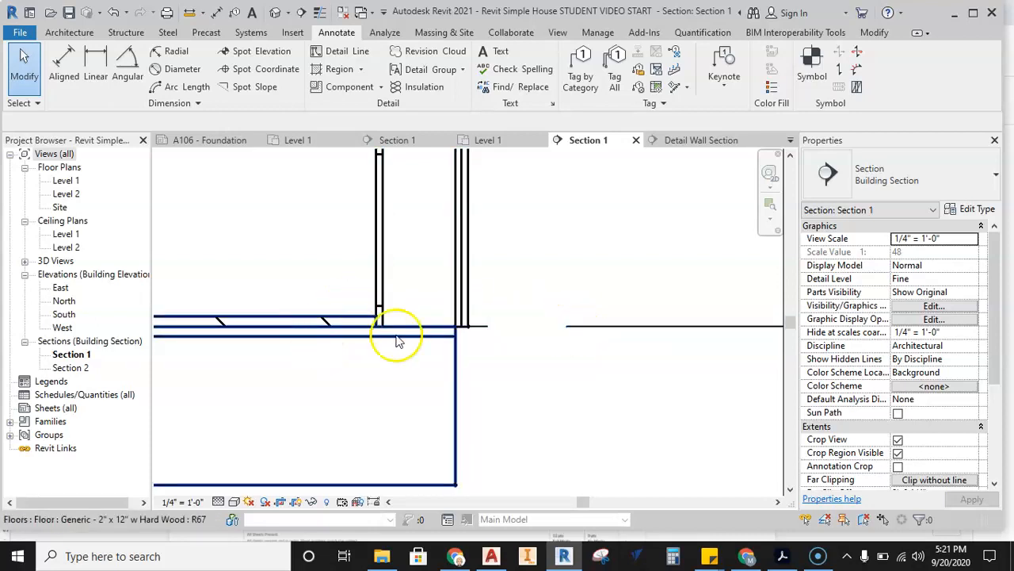
{"action": "scroll", "coordinate": [403, 335], "scroll_direction": "down", "scroll_amount": 3}
{"action": "scroll", "coordinate": [521, 355], "scroll_direction": "down", "scroll_amount": 2}
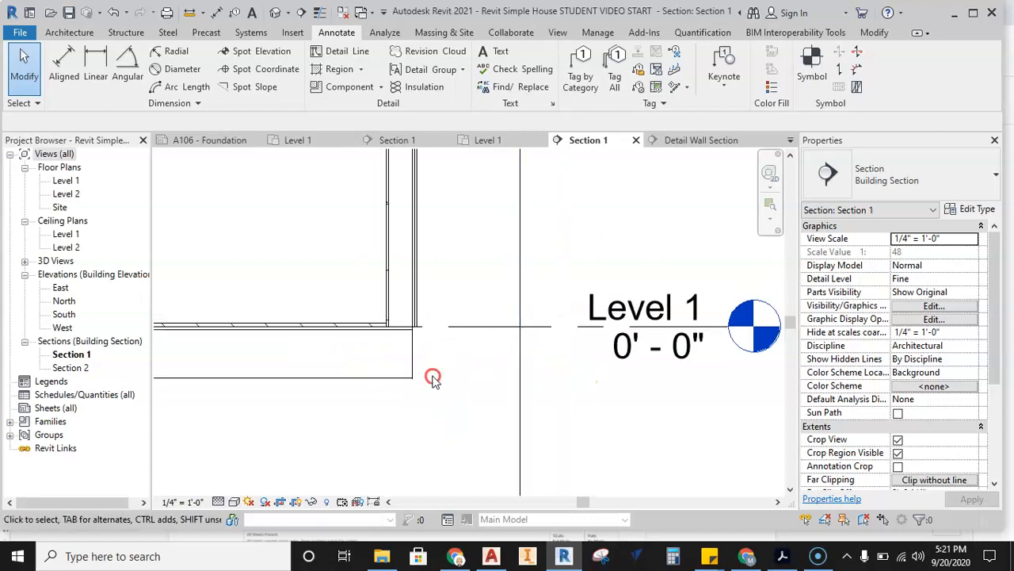
{"action": "scroll", "coordinate": [451, 353], "scroll_direction": "down", "scroll_amount": 3}
{"action": "scroll", "coordinate": [451, 357], "scroll_direction": "down", "scroll_amount": 2}
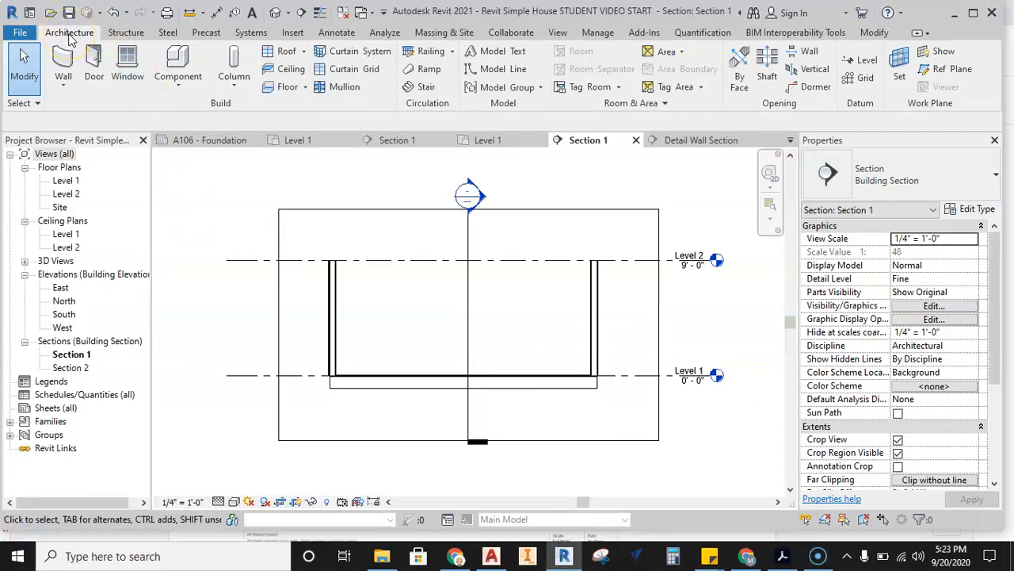
{"action": "left_click", "coordinate": [866, 61]}
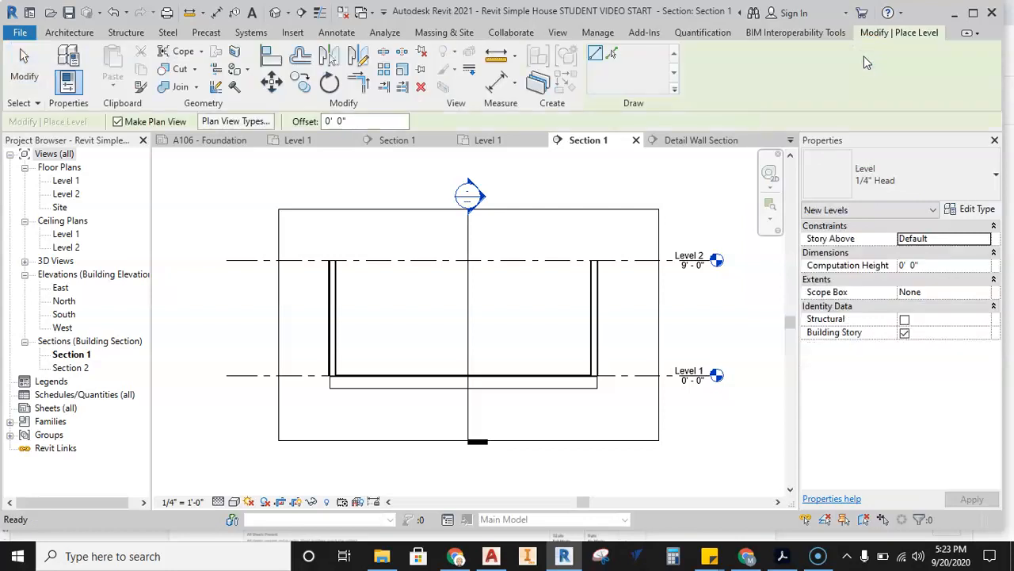
{"action": "left_click", "coordinate": [223, 409]}
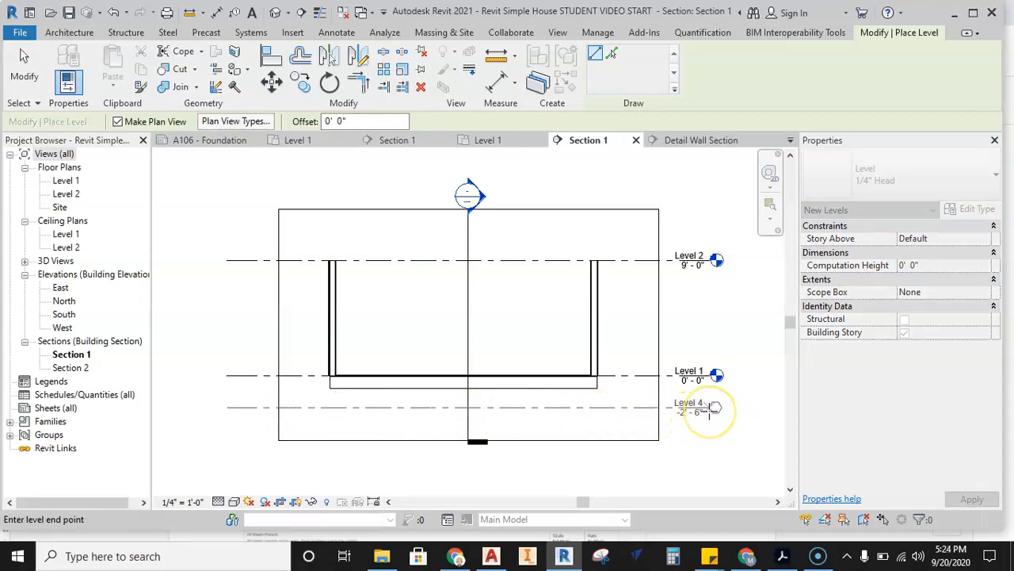
{"action": "left_click", "coordinate": [711, 409]}
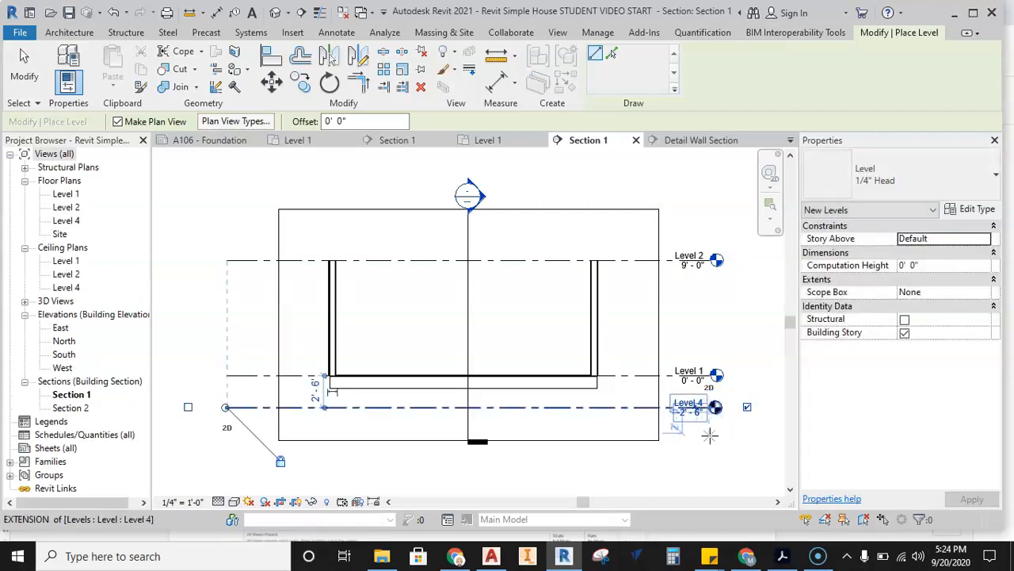
{"action": "key", "text": "Escape"}
{"action": "key", "text": "Escape"}
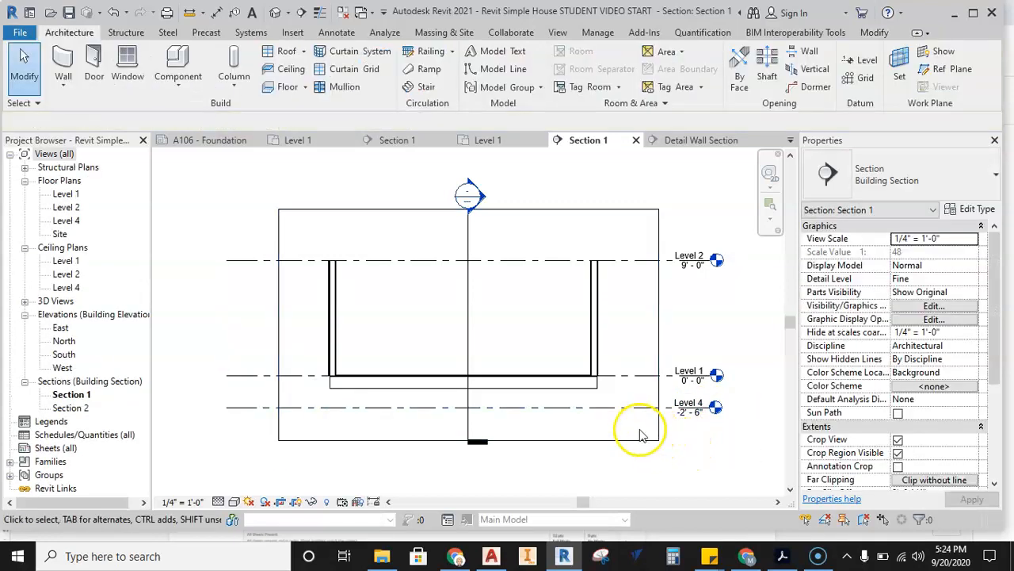
Rename the new level below Level 1 as T.O. Foundation and rename its corresponding views to match.
{"action": "scroll", "coordinate": [638, 425], "scroll_direction": "up", "scroll_amount": 2}
{"action": "scroll", "coordinate": [508, 412], "scroll_direction": "up", "scroll_amount": 3}
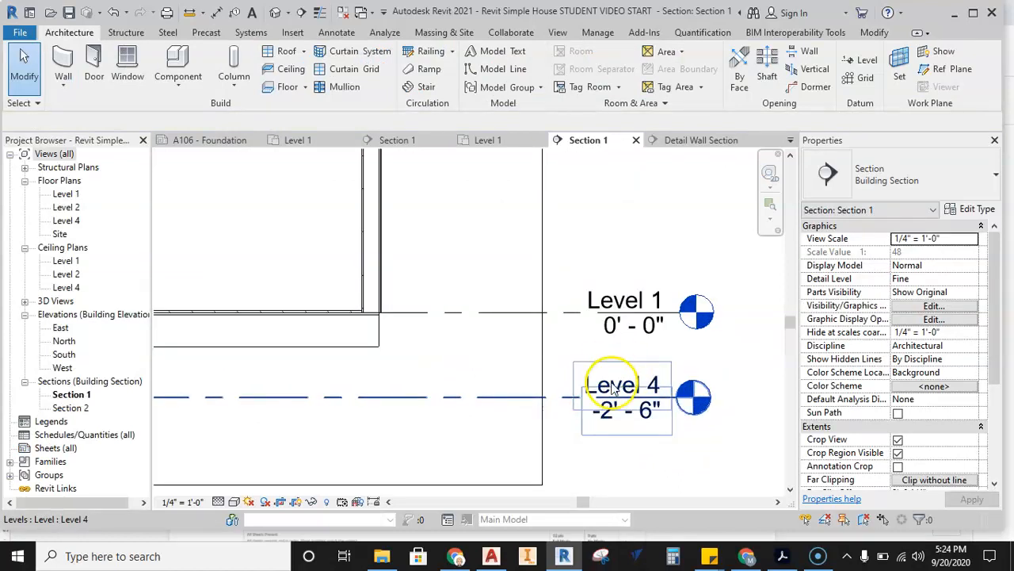
{"action": "scroll", "coordinate": [661, 386], "scroll_direction": "up", "scroll_amount": 1}
{"action": "double_click", "coordinate": [642, 385]}
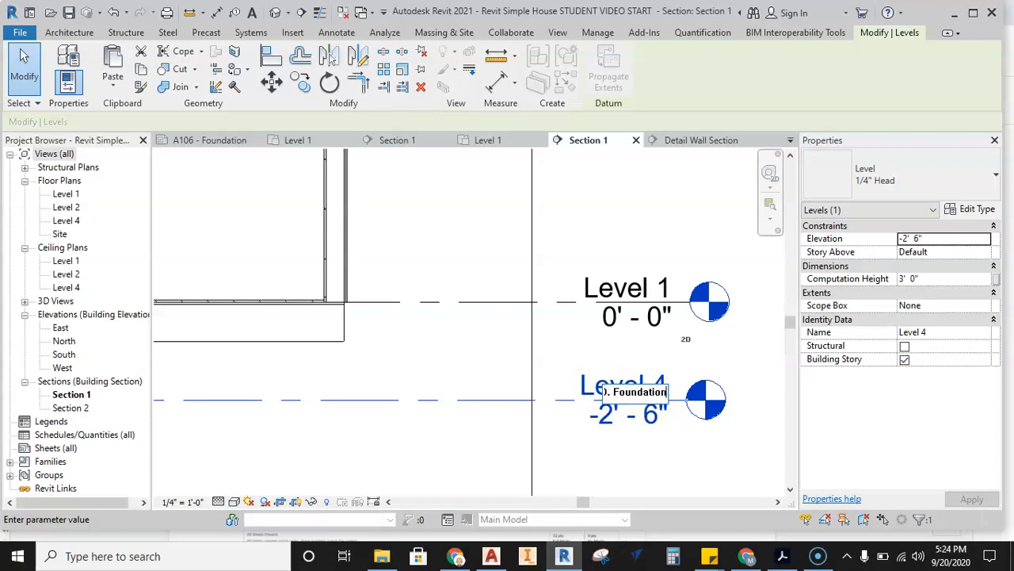
{"action": "left_click", "coordinate": [469, 345]}
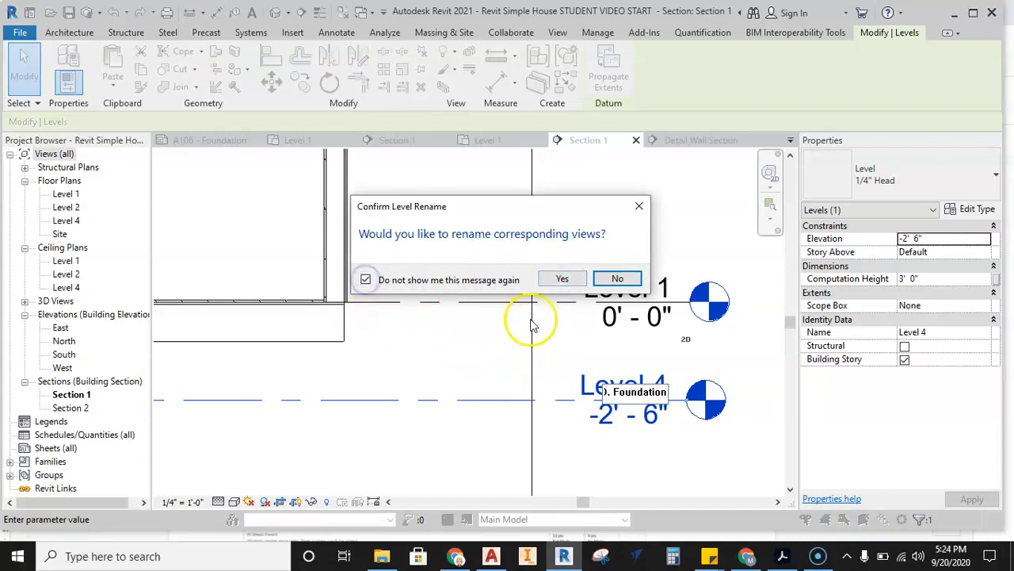
{"action": "left_click", "coordinate": [558, 277]}
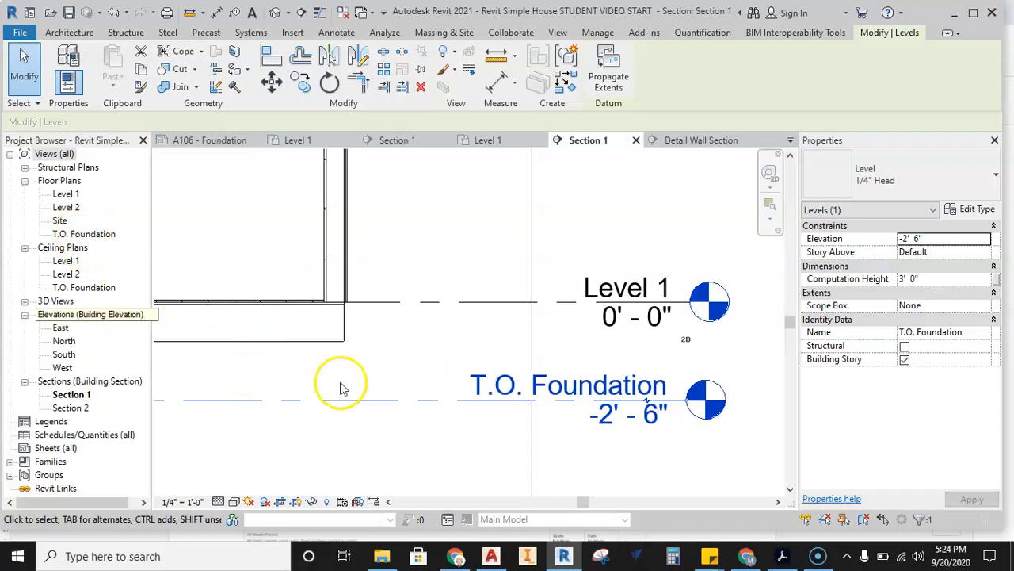
In the stacked wall detail project's Section 1, dimension the distance from Level 1 to the top of the 2x6 sill plate.
{"action": "scroll", "coordinate": [442, 364], "scroll_direction": "down", "scroll_amount": 1}
{"action": "middle_click_drag", "start_coordinate": [442, 363], "coordinate": [412, 356]}
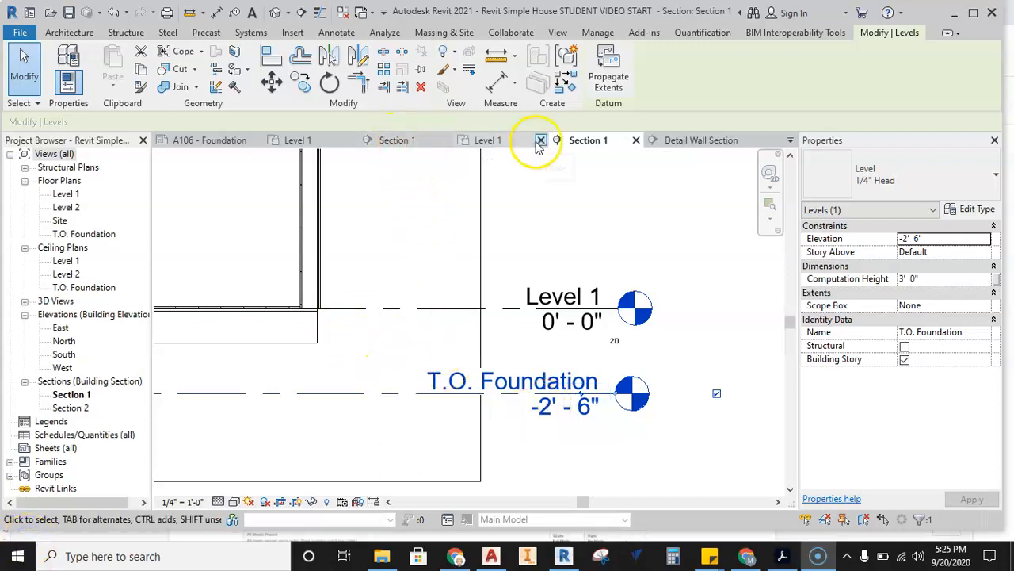
{"action": "left_click", "coordinate": [400, 140]}
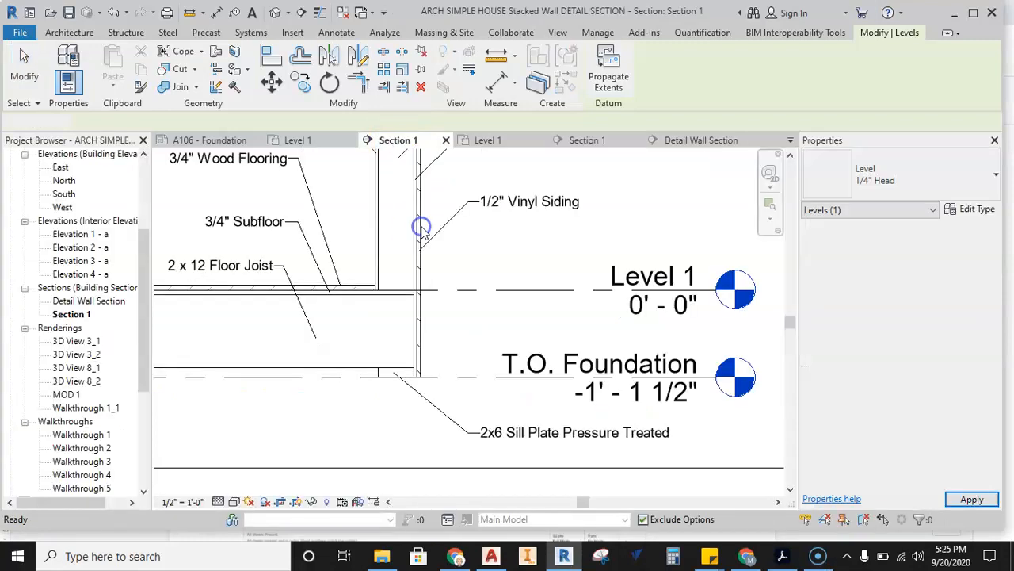
{"action": "middle_click_drag", "start_coordinate": [479, 347], "coordinate": [444, 330]}
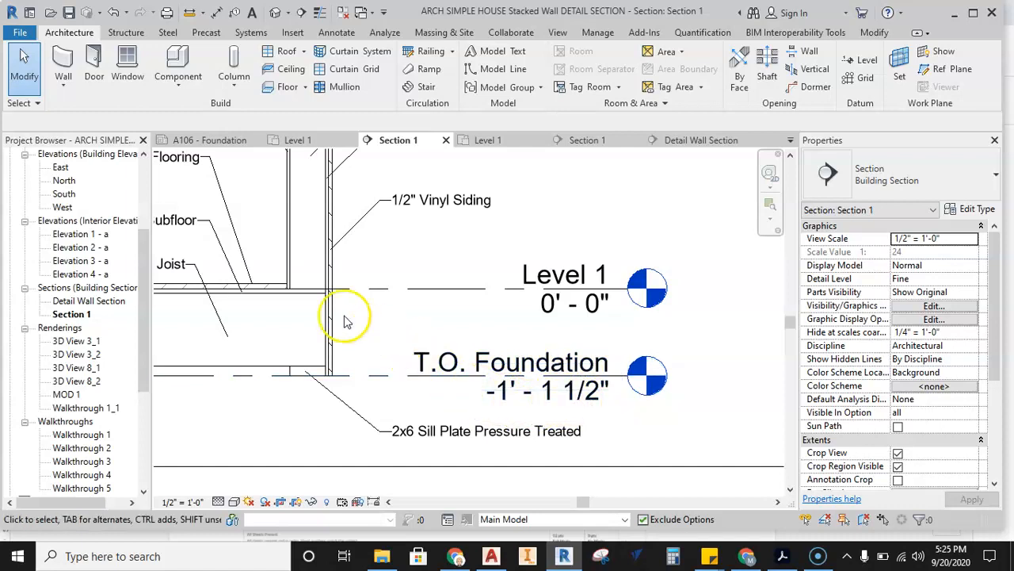
{"action": "scroll", "coordinate": [309, 305], "scroll_direction": "up", "scroll_amount": 3}
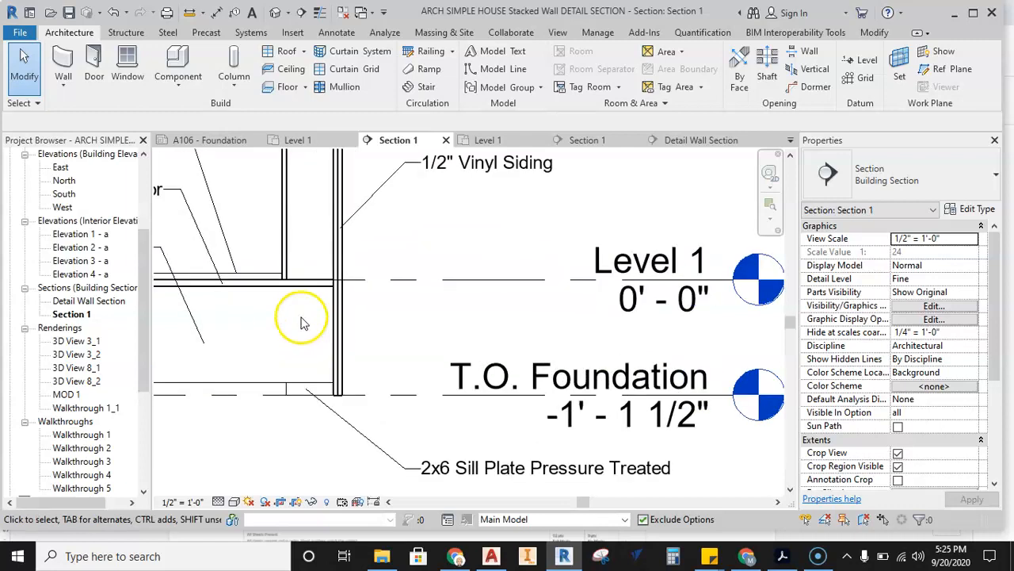
{"action": "left_click", "coordinate": [336, 33]}
{"action": "left_click", "coordinate": [65, 65]}
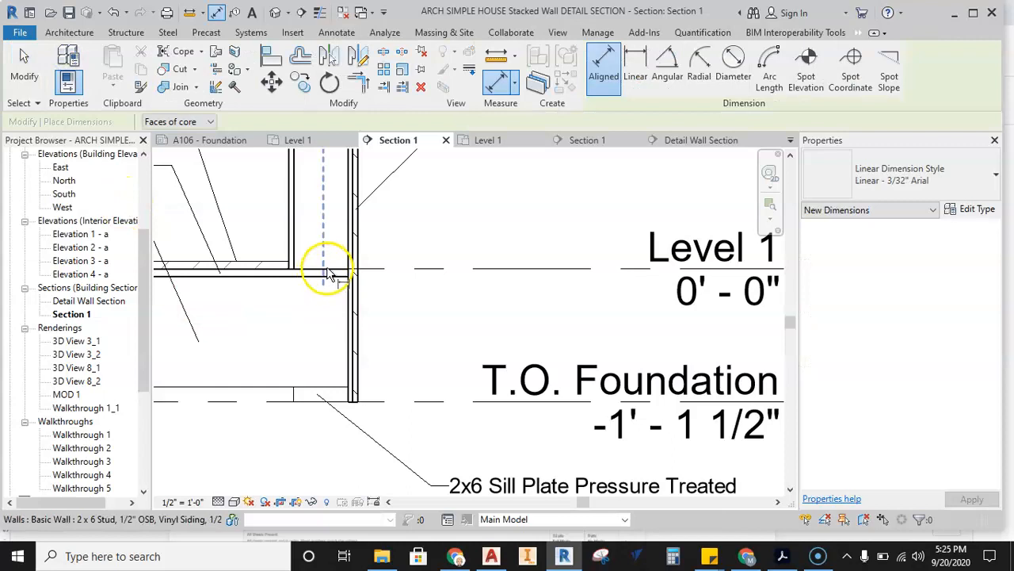
{"action": "scroll", "coordinate": [328, 273], "scroll_direction": "up", "scroll_amount": 1}
{"action": "left_click", "coordinate": [389, 271]}
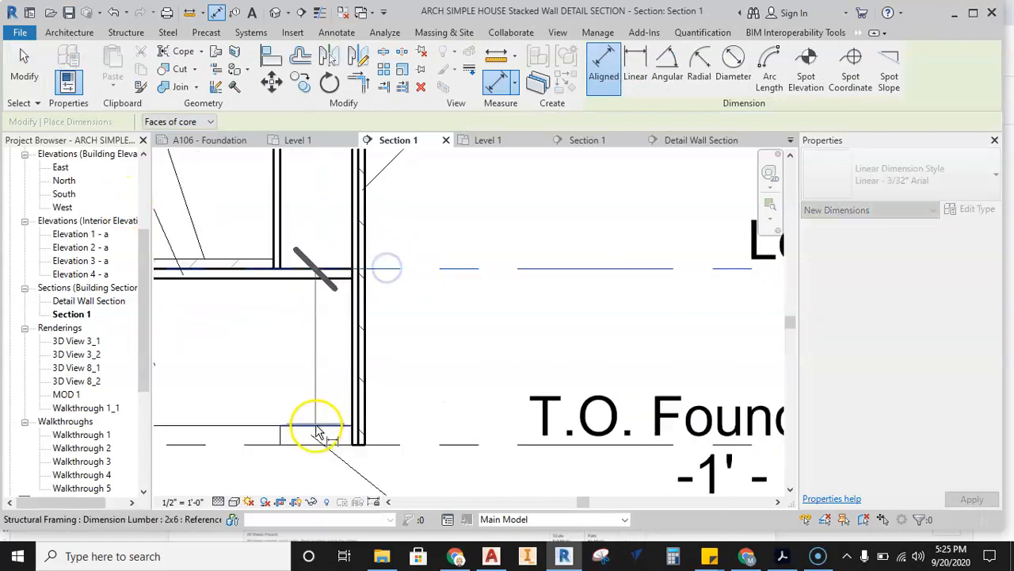
{"action": "left_click", "coordinate": [253, 426]}
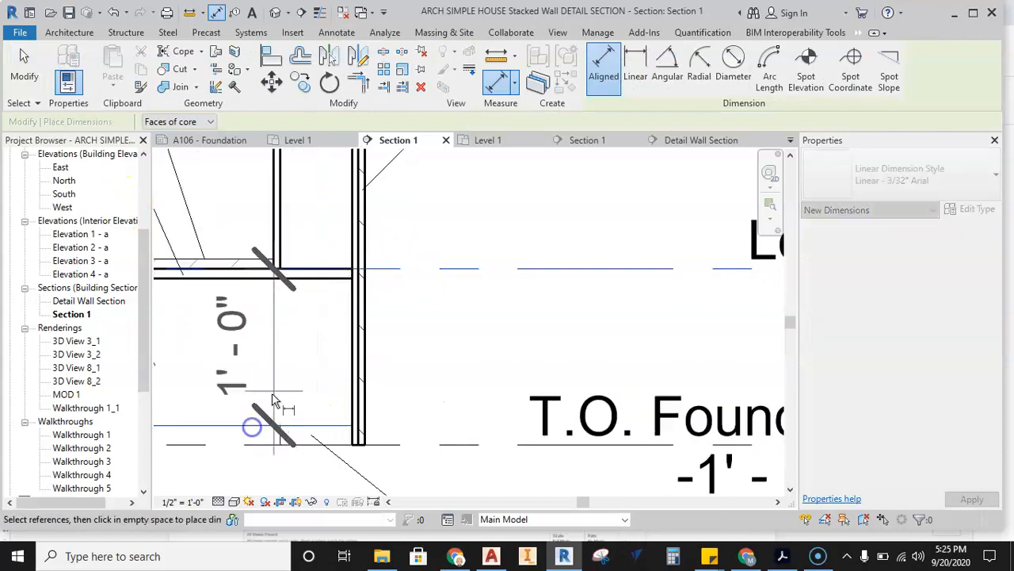
{"action": "left_click", "coordinate": [443, 355]}
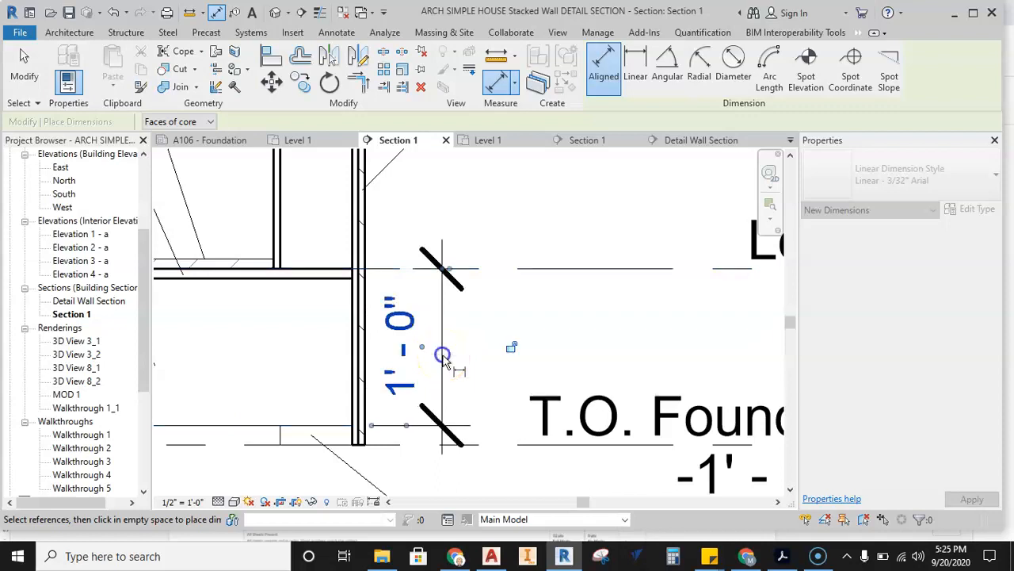
Dimension the floor joist depth from the top of the sill plate to the underside of the subfloor.
{"action": "left_click", "coordinate": [256, 426]}
{"action": "left_click", "coordinate": [266, 279]}
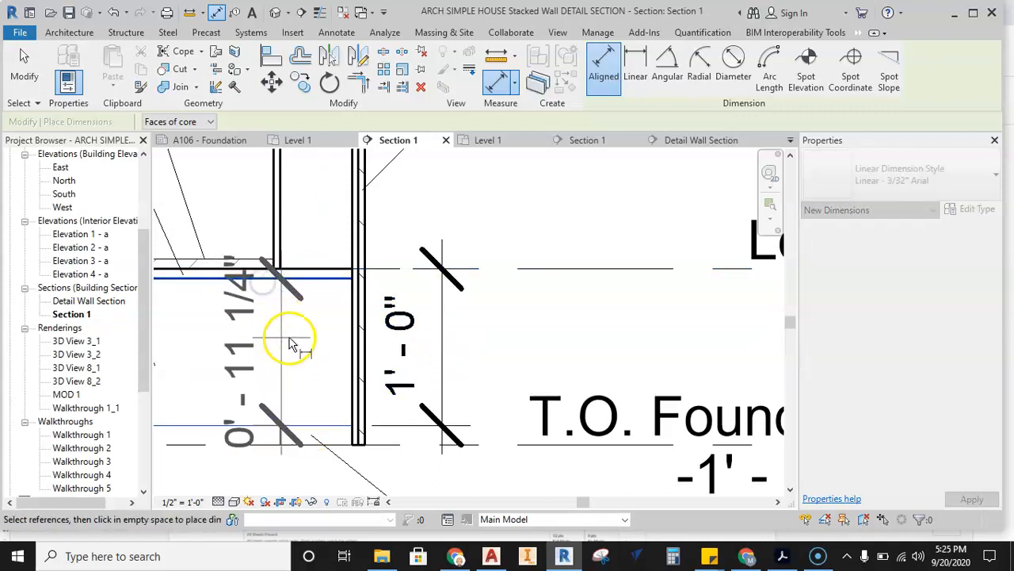
{"action": "left_click", "coordinate": [245, 351]}
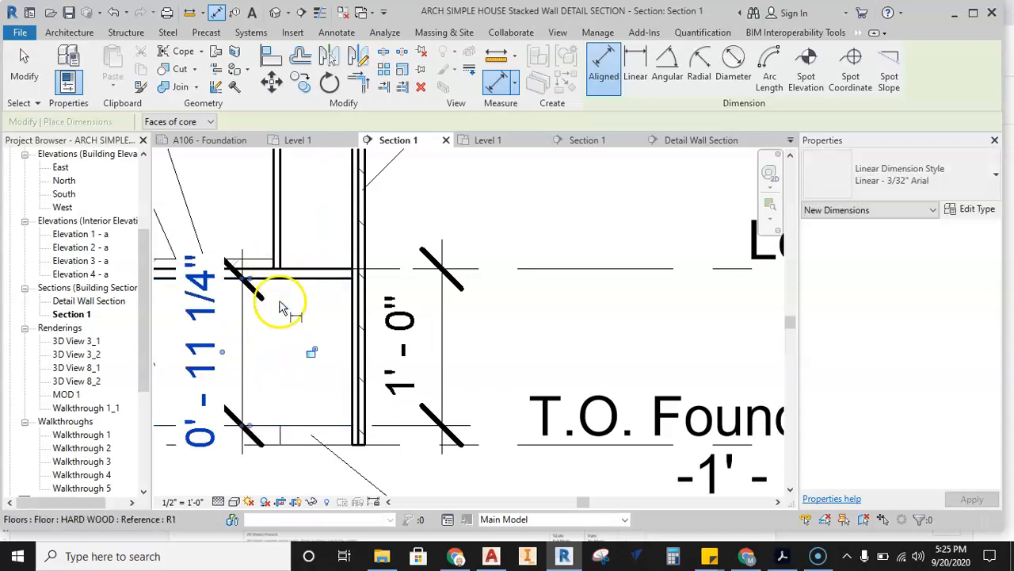
{"action": "key", "text": "Escape"}
{"action": "key", "text": "Escape"}
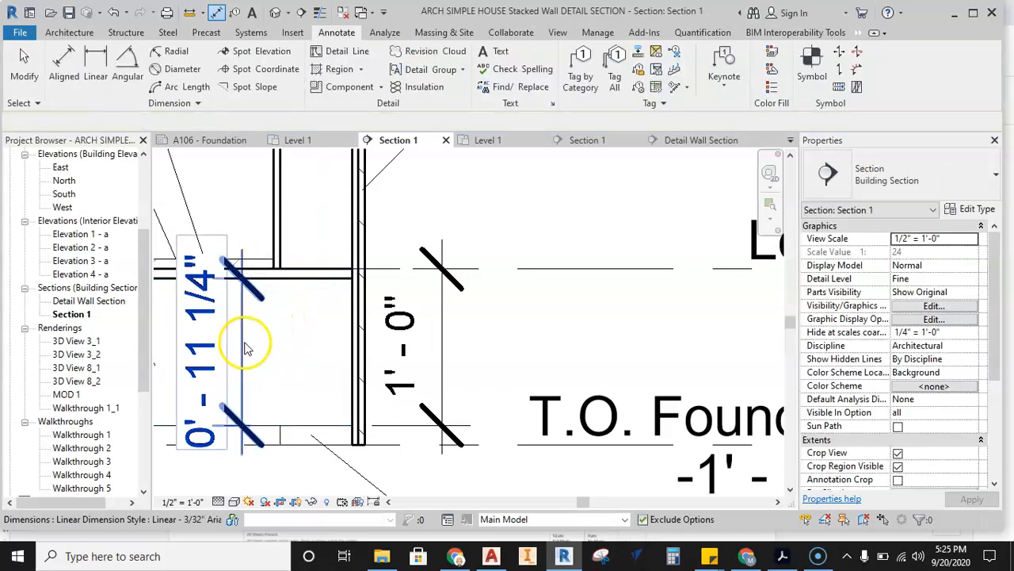
Delete the joist depth dimension and the Level 1 to sill plate dimension.
{"action": "left_click", "coordinate": [243, 349]}
{"action": "key", "text": "Delete"}
{"action": "left_click", "coordinate": [442, 344]}
{"action": "key", "text": "Delete"}
Examine how the 2x6 sill plate sits on the T.O. Foundation level and read that level's elevation.
{"action": "middle_click_drag", "start_coordinate": [429, 371], "coordinate": [401, 309]}
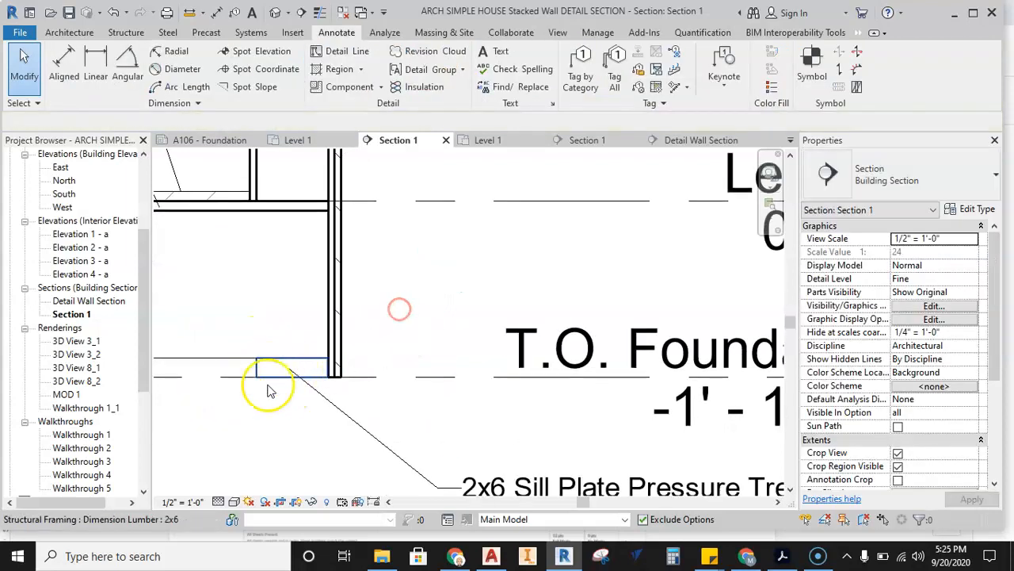
{"action": "scroll", "coordinate": [275, 370], "scroll_direction": "down", "scroll_amount": 1}
{"action": "scroll", "coordinate": [397, 374], "scroll_direction": "down", "scroll_amount": 1}
{"action": "middle_click_drag", "start_coordinate": [396, 373], "coordinate": [324, 357]}
{"action": "left_click", "coordinate": [543, 471]}
{"action": "middle_click_drag", "start_coordinate": [478, 466], "coordinate": [555, 465]}
{"action": "scroll", "coordinate": [267, 356], "scroll_direction": "up", "scroll_amount": 1}
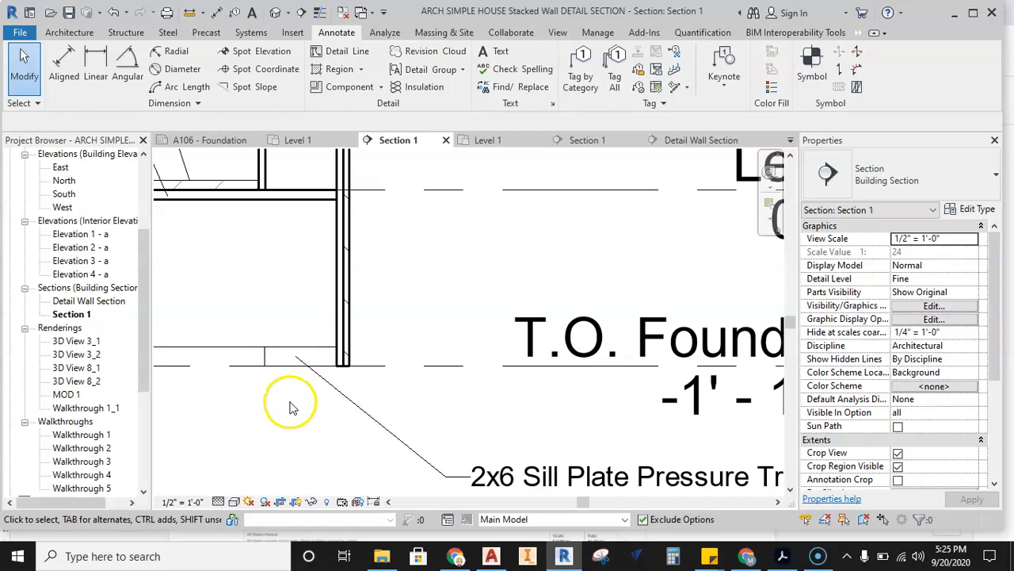
{"action": "scroll", "coordinate": [290, 402], "scroll_direction": "down", "scroll_amount": 1}
{"action": "middle_click_drag", "start_coordinate": [420, 416], "coordinate": [385, 430]}
{"action": "scroll", "coordinate": [335, 413], "scroll_direction": "down", "scroll_amount": 1}
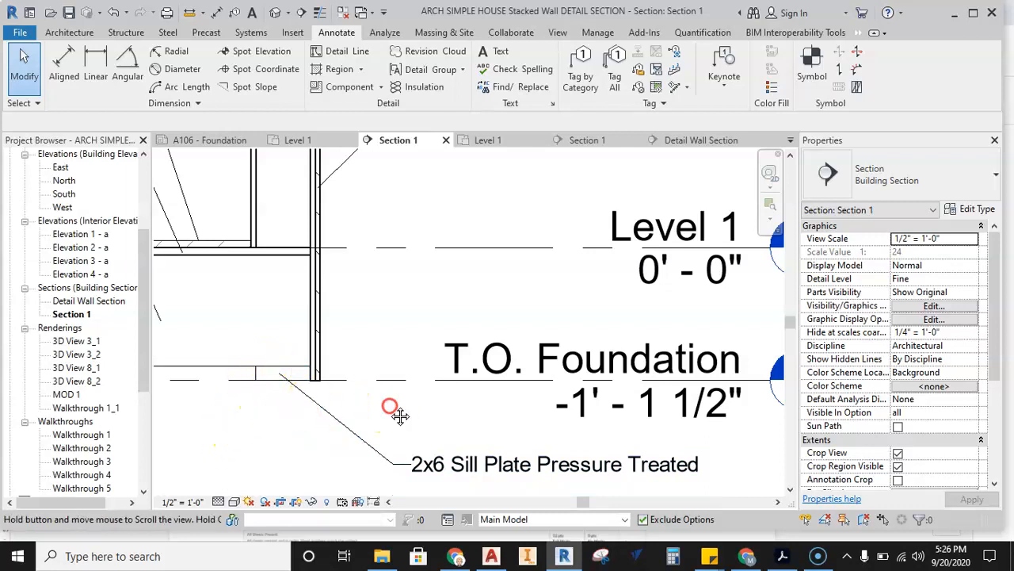
{"action": "middle_click_drag", "start_coordinate": [396, 412], "coordinate": [333, 418]}
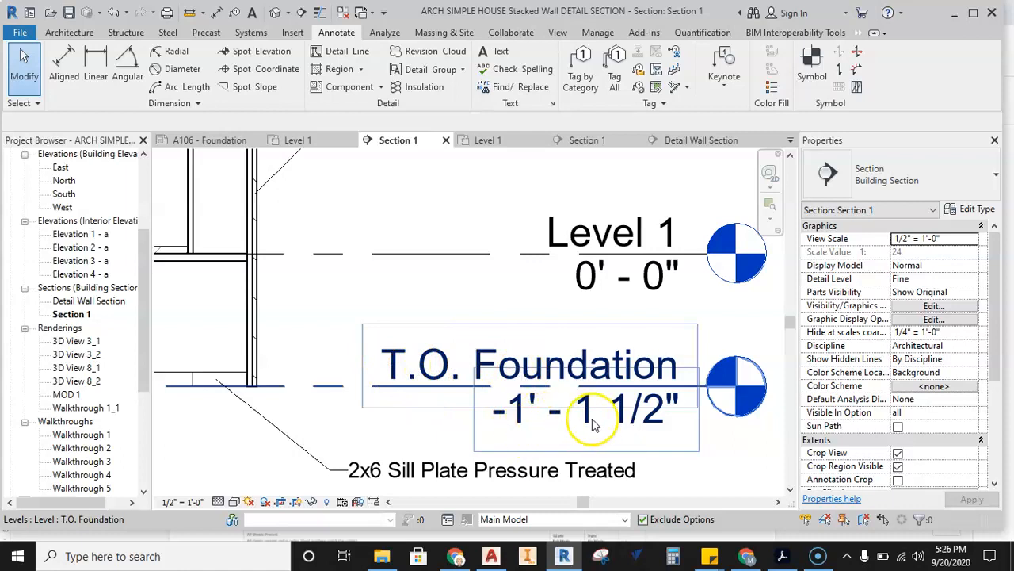
In the student project's Section 1, set the T.O. Foundation level's elevation to -1' 1 1/2".
{"action": "left_click", "coordinate": [587, 141]}
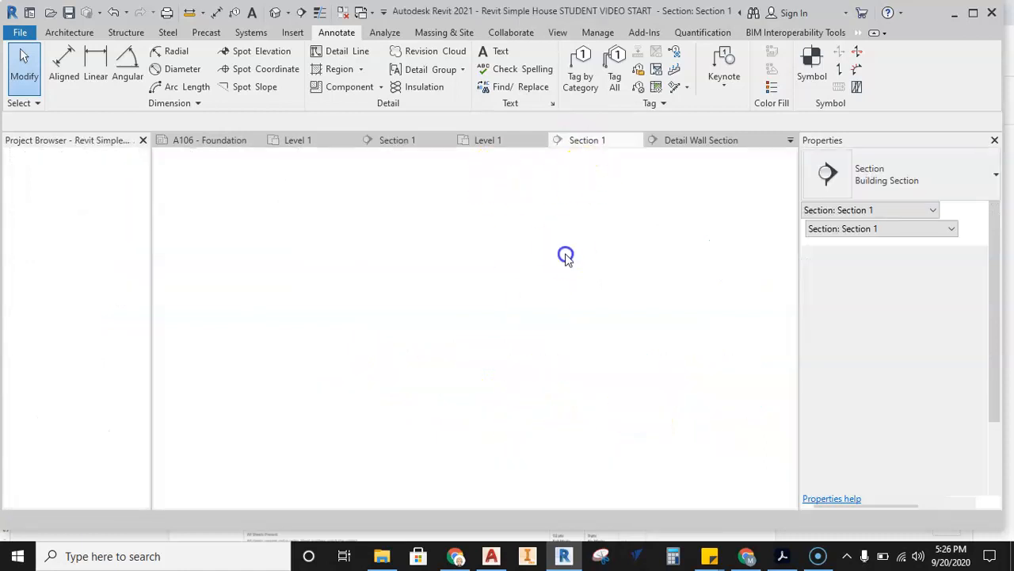
{"action": "scroll", "coordinate": [548, 459], "scroll_direction": "up", "scroll_amount": 4}
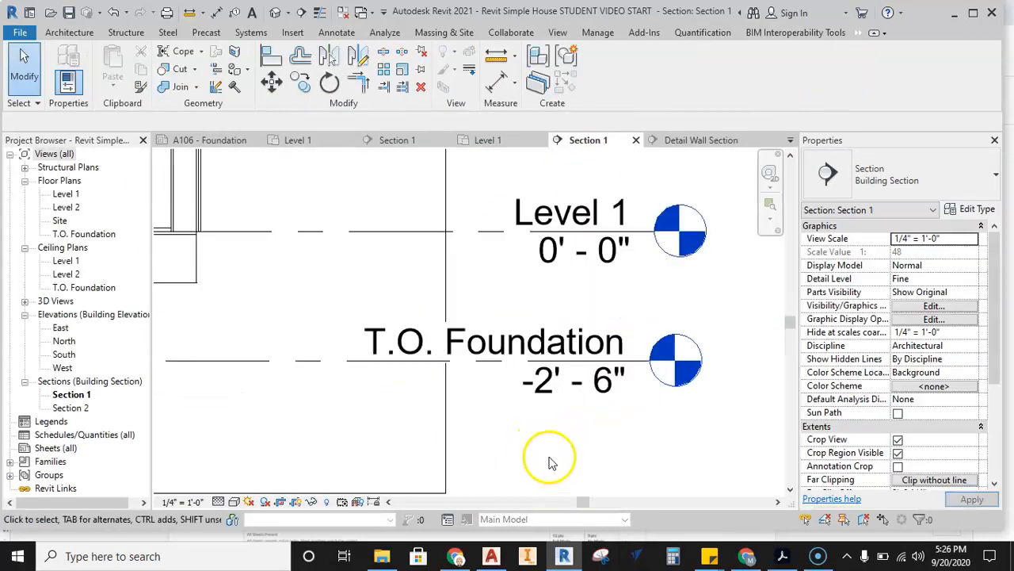
{"action": "double_click", "coordinate": [539, 366]}
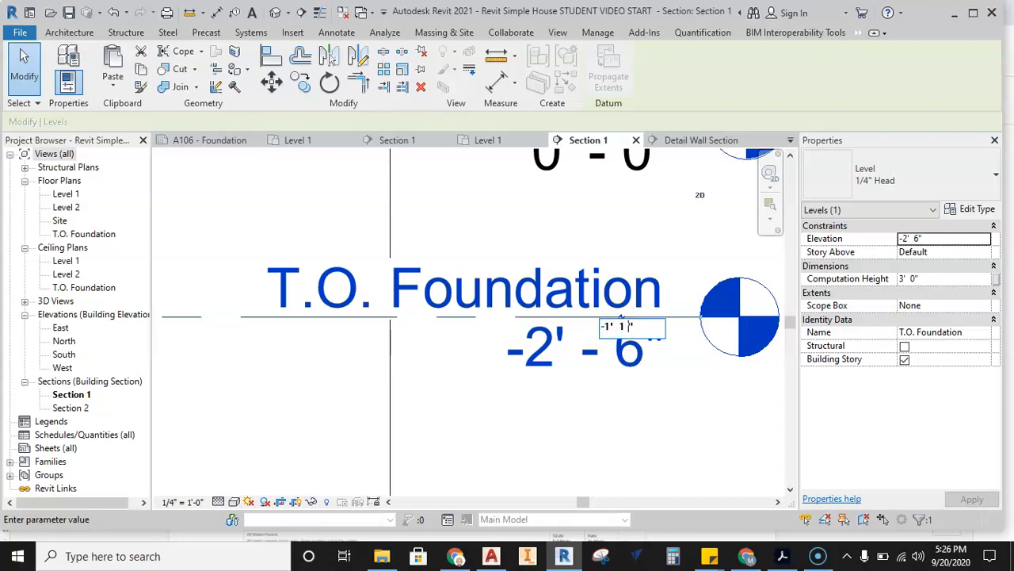
{"action": "key", "text": "Return"}
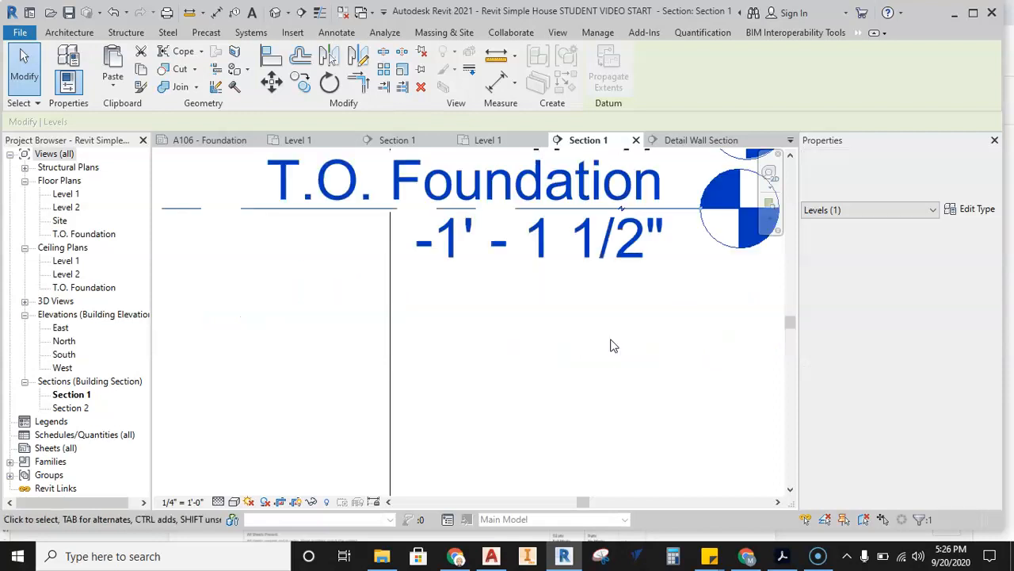
Add an elbow to the T.O. Foundation level line so its head sits below the Level 1 text.
{"action": "scroll", "coordinate": [627, 340], "scroll_direction": "down", "scroll_amount": 3}
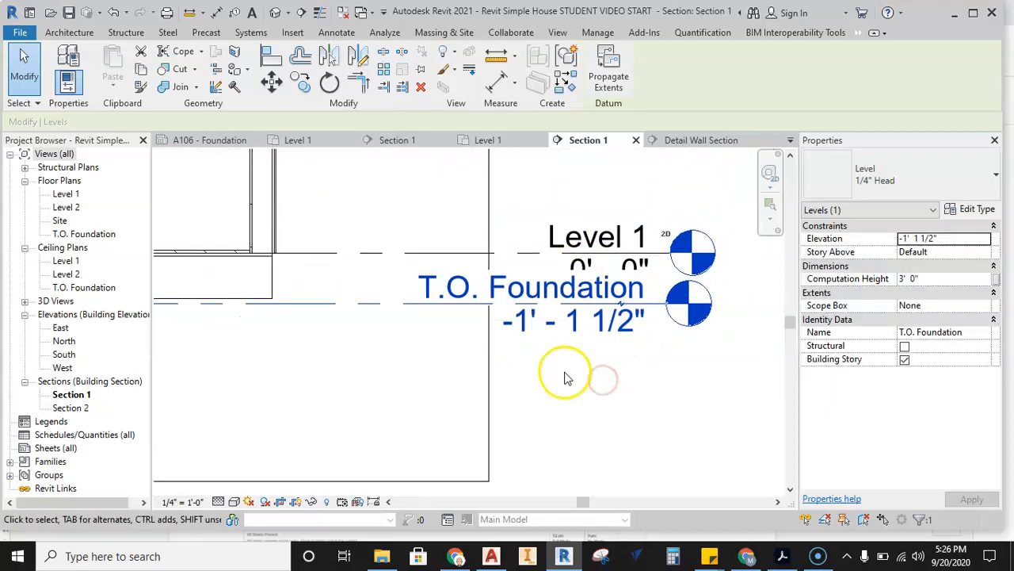
{"action": "scroll", "coordinate": [547, 277], "scroll_direction": "up", "scroll_amount": 2}
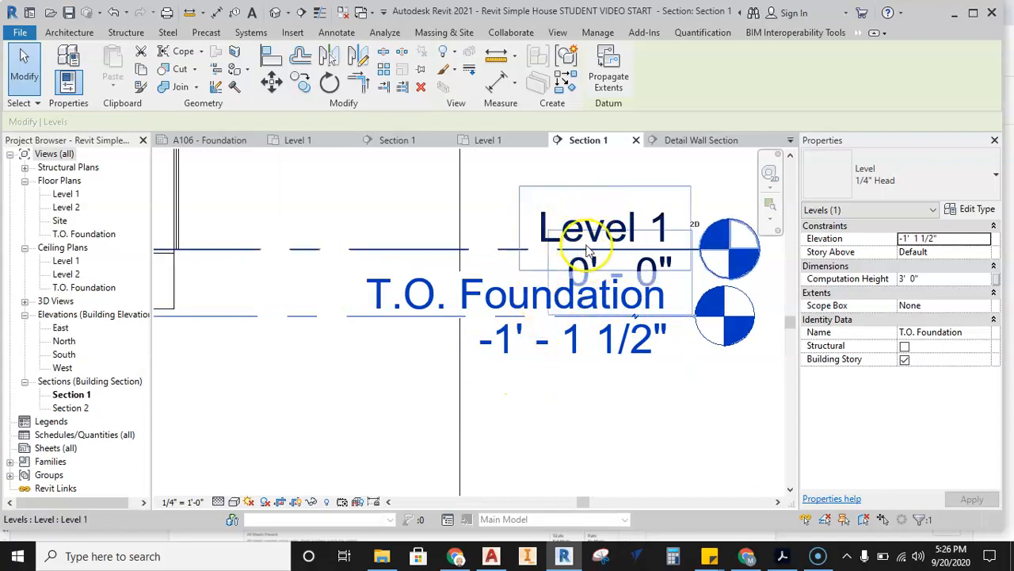
{"action": "left_click", "coordinate": [563, 432]}
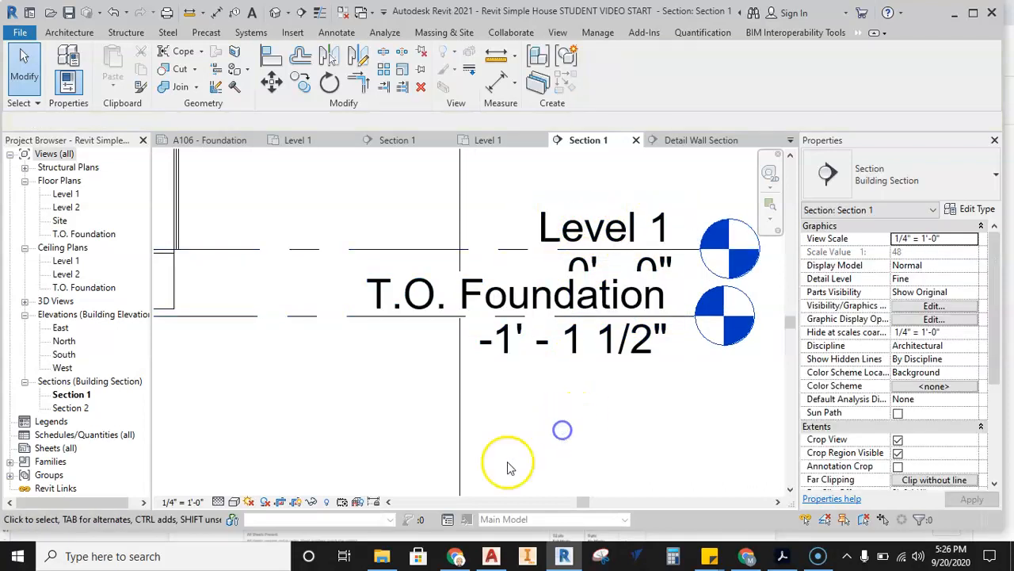
{"action": "left_click", "coordinate": [291, 319]}
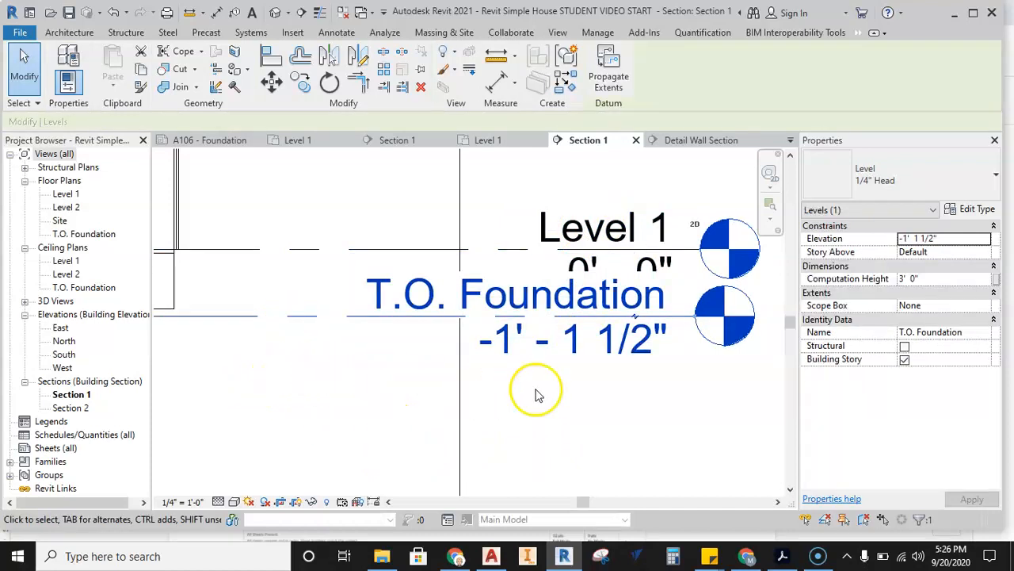
{"action": "left_click", "coordinate": [634, 321]}
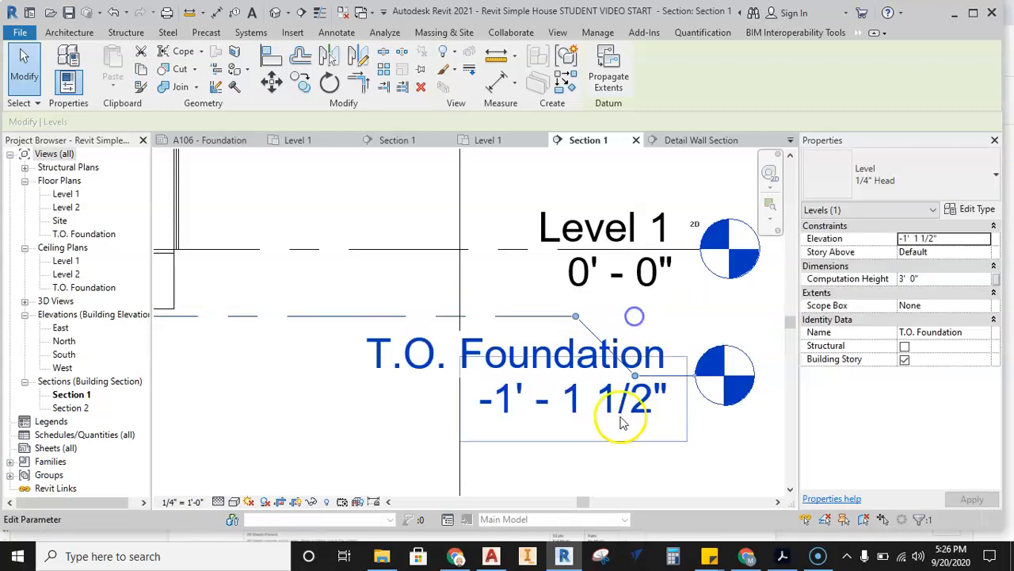
{"action": "left_click", "coordinate": [626, 464]}
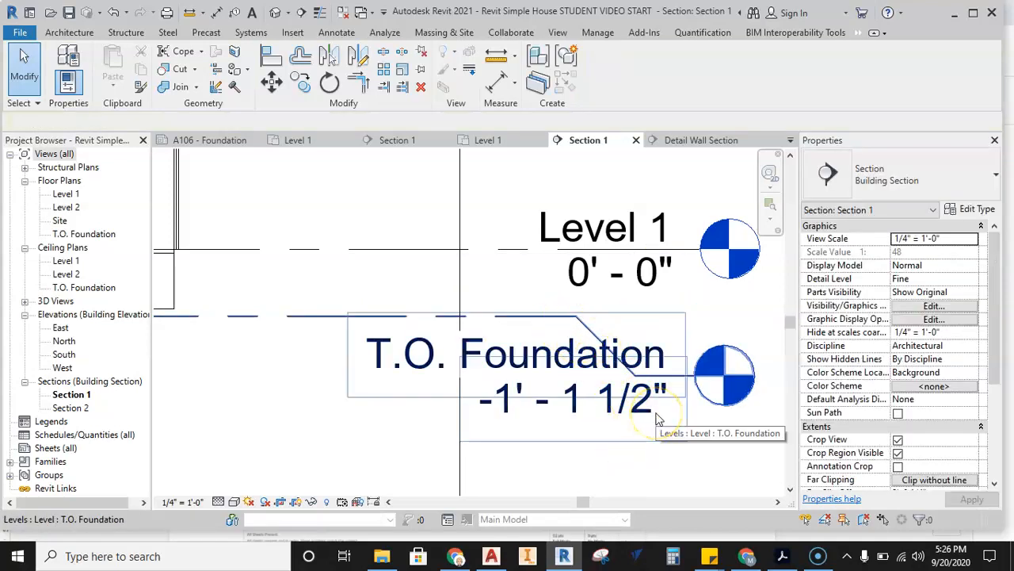
Add an elbow to the Level 1 line and move its head above the line, clear of the T.O. Foundation label.
{"action": "scroll", "coordinate": [572, 324], "scroll_direction": "down", "scroll_amount": 2}
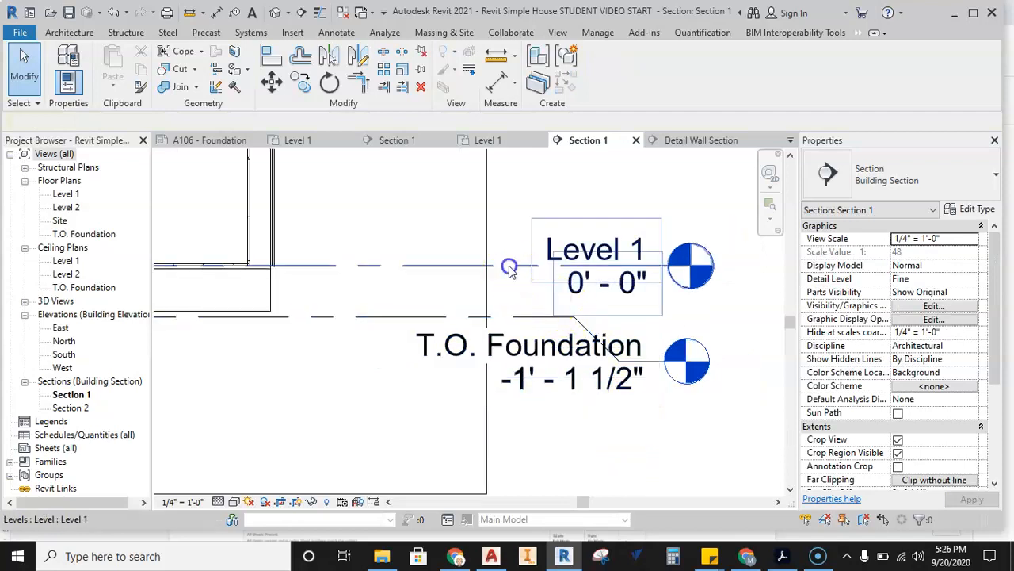
{"action": "left_click", "coordinate": [509, 267]}
{"action": "left_click", "coordinate": [624, 273]}
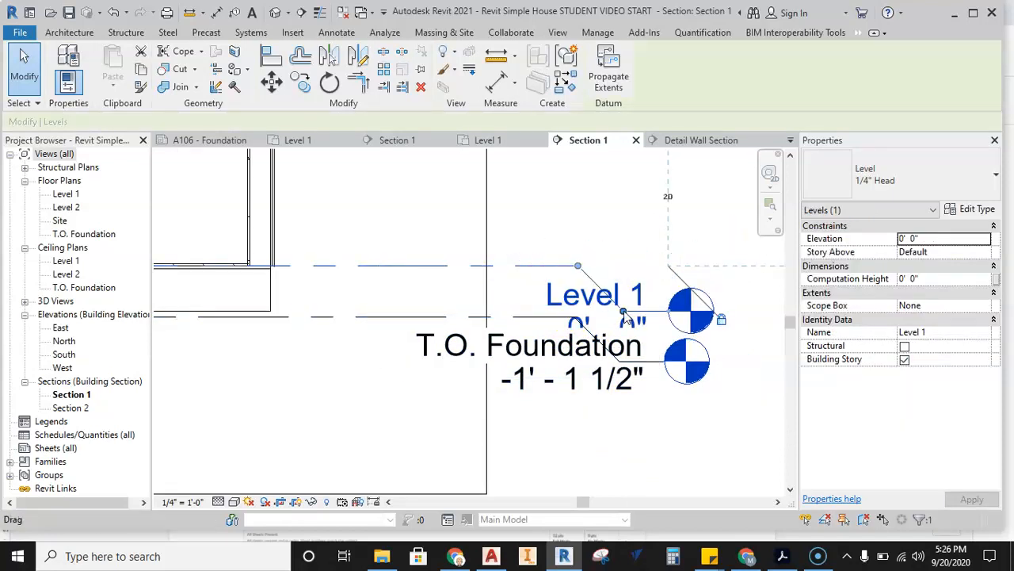
{"action": "left_click_drag", "start_coordinate": [618, 252], "coordinate": [619, 234]}
{"action": "left_click", "coordinate": [598, 310]}
{"action": "left_click", "coordinate": [596, 305]}
Examine how the exterior wall's base and the floor's edge sit against the Level 1 and T.O. Foundation lines.
{"action": "scroll", "coordinate": [565, 294], "scroll_direction": "down", "scroll_amount": 2}
{"action": "middle_click_drag", "start_coordinate": [520, 265], "coordinate": [575, 328]}
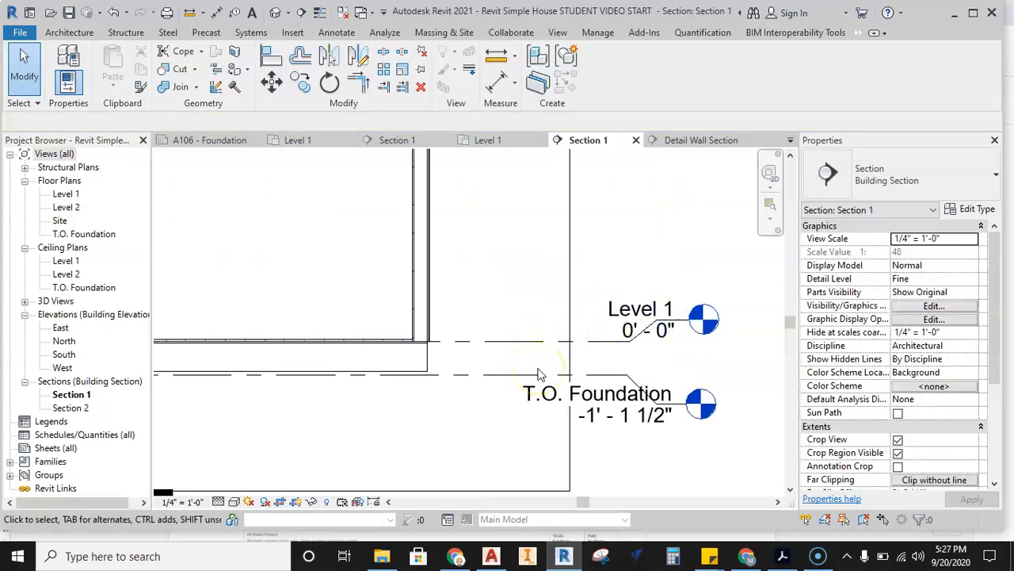
{"action": "scroll", "coordinate": [437, 360], "scroll_direction": "up", "scroll_amount": 3}
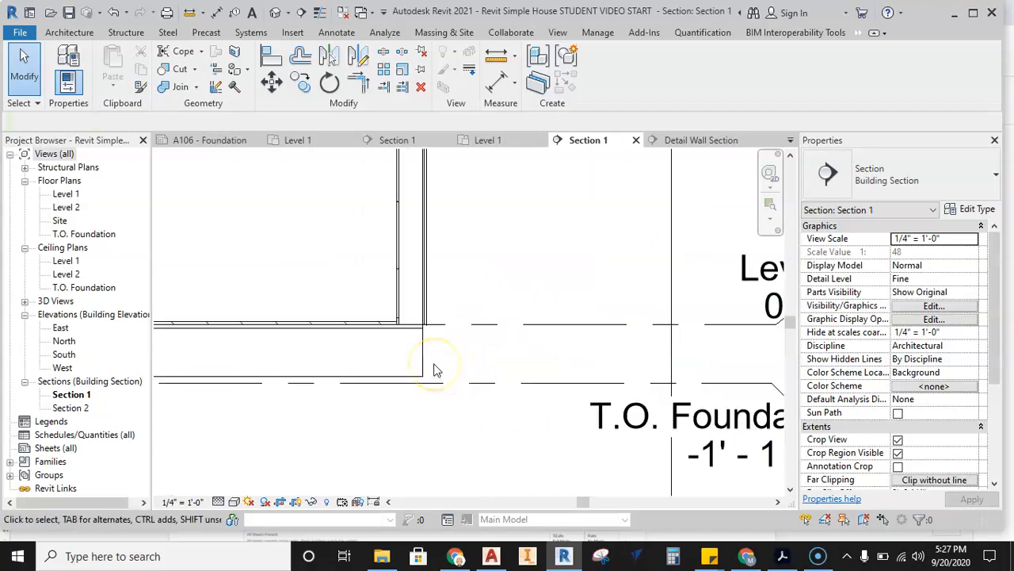
{"action": "scroll", "coordinate": [433, 370], "scroll_direction": "up", "scroll_amount": 4}
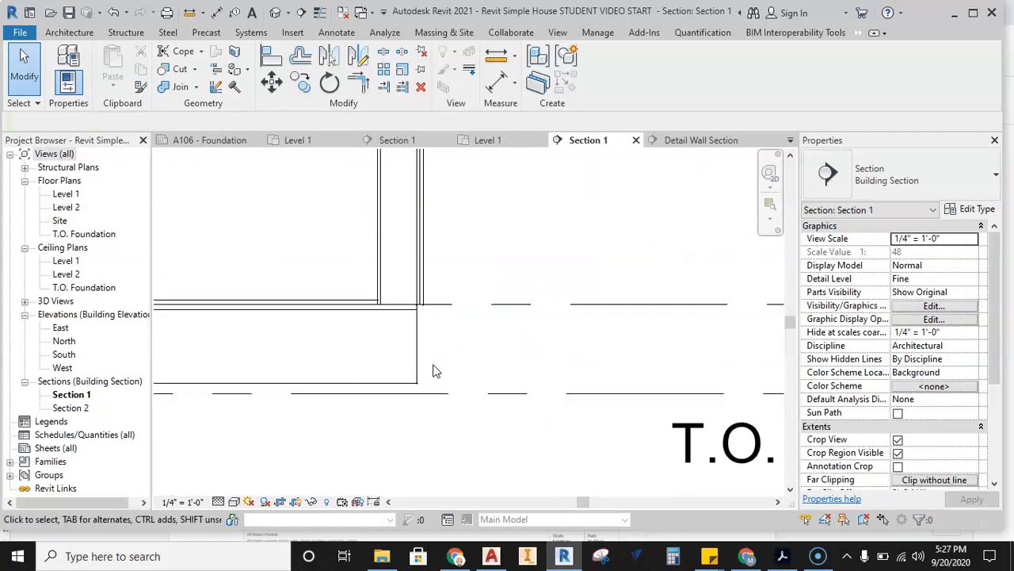
{"action": "scroll", "coordinate": [480, 333], "scroll_direction": "up", "scroll_amount": 2}
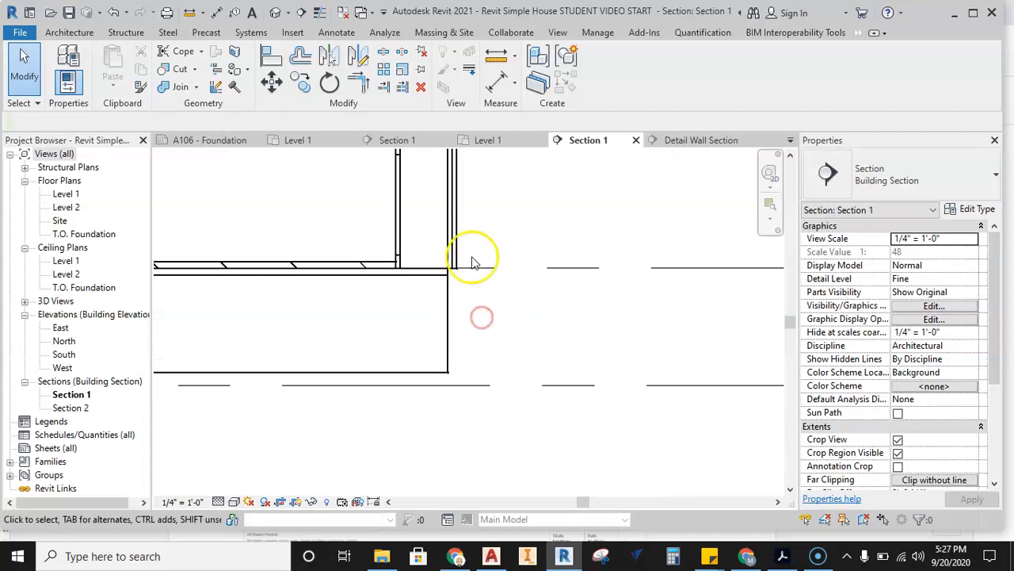
{"action": "left_click", "coordinate": [457, 235]}
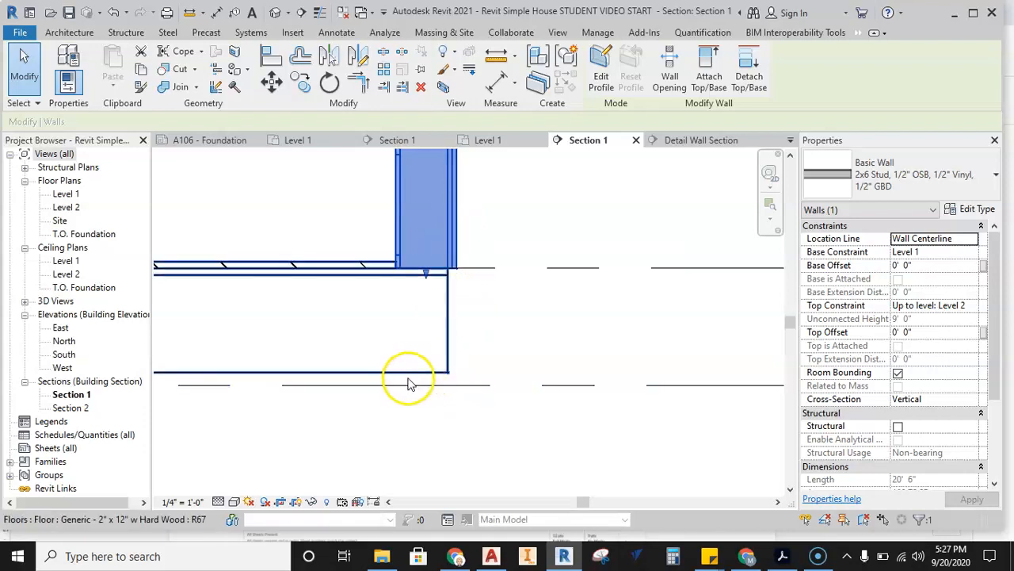
{"action": "scroll", "coordinate": [415, 385], "scroll_direction": "down", "scroll_amount": 2}
{"action": "left_click", "coordinate": [460, 423]}
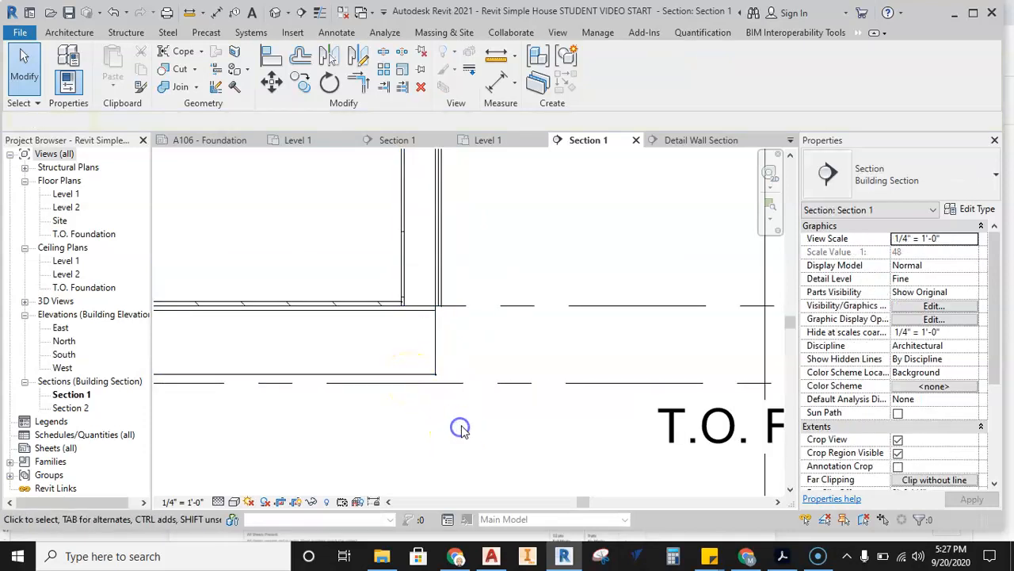
Switch to the detail project's Section 1 and examine the material labels on the wall, floor and sill layers.
{"action": "left_click", "coordinate": [301, 143]}
{"action": "left_click", "coordinate": [390, 141]}
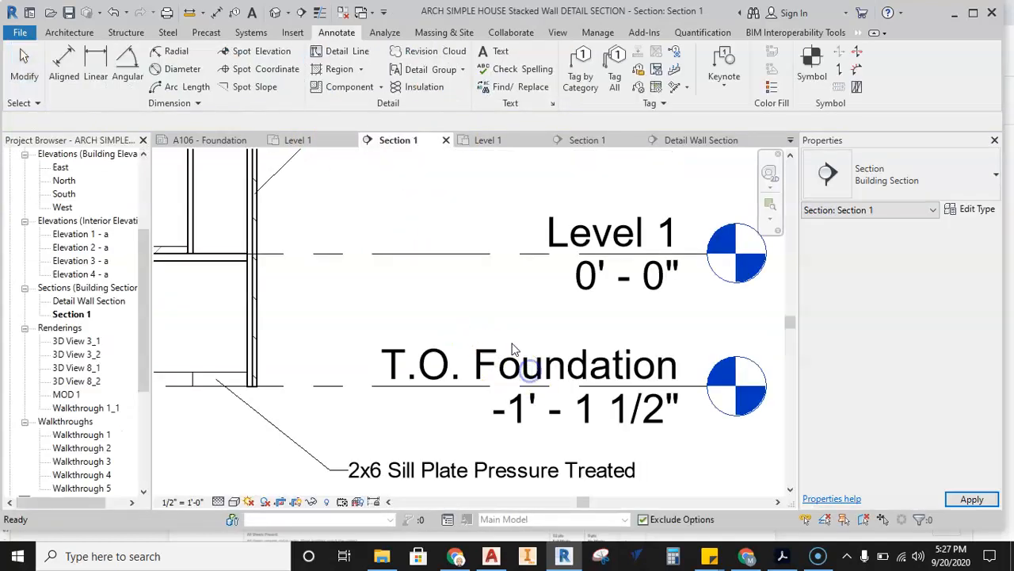
{"action": "scroll", "coordinate": [425, 324], "scroll_direction": "down", "scroll_amount": 2}
{"action": "middle_click_drag", "start_coordinate": [426, 324], "coordinate": [517, 395]}
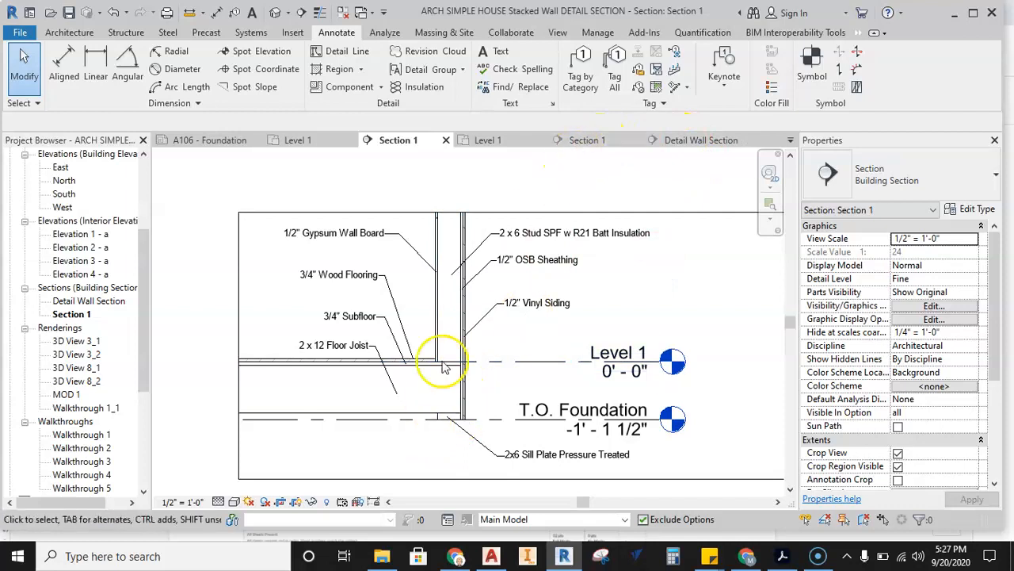
{"action": "scroll", "coordinate": [451, 418], "scroll_direction": "up", "scroll_amount": 2}
{"action": "scroll", "coordinate": [451, 418], "scroll_direction": "down", "scroll_amount": 2}
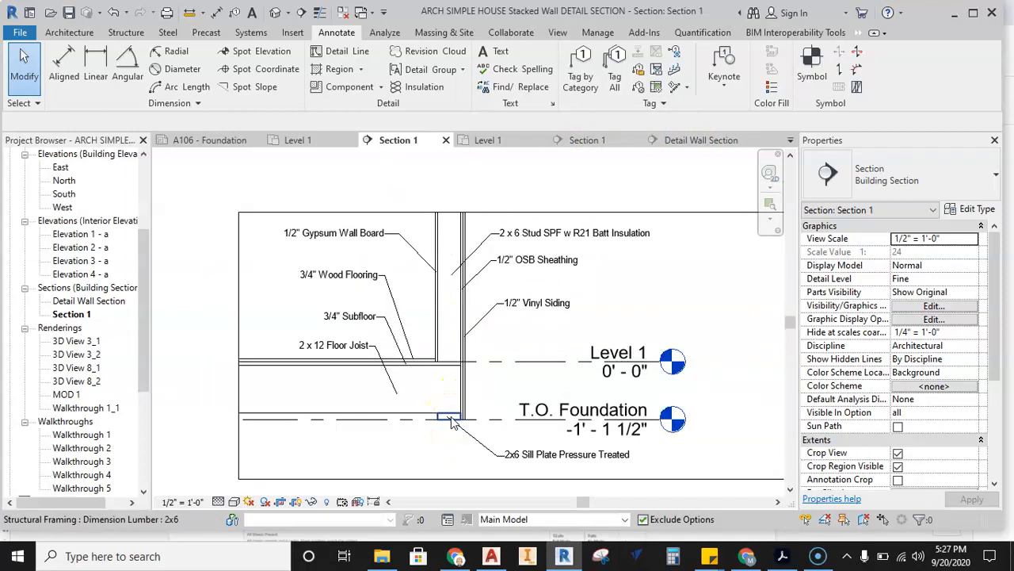
Return to the student project's Section 1 and inspect the corner where the exterior wall meets the floor.
{"action": "left_click", "coordinate": [585, 144]}
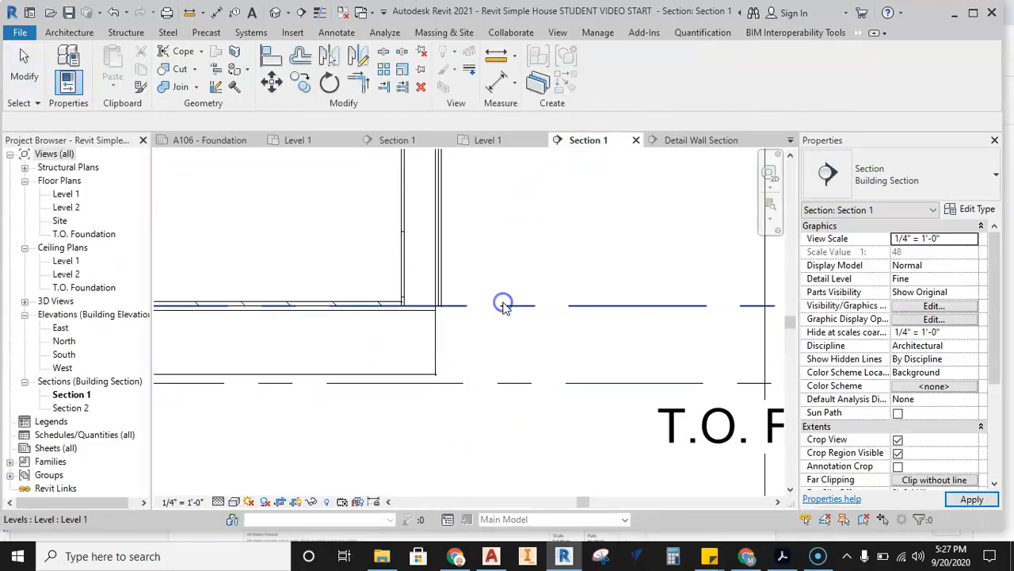
{"action": "middle_click_drag", "start_coordinate": [475, 335], "coordinate": [510, 446]}
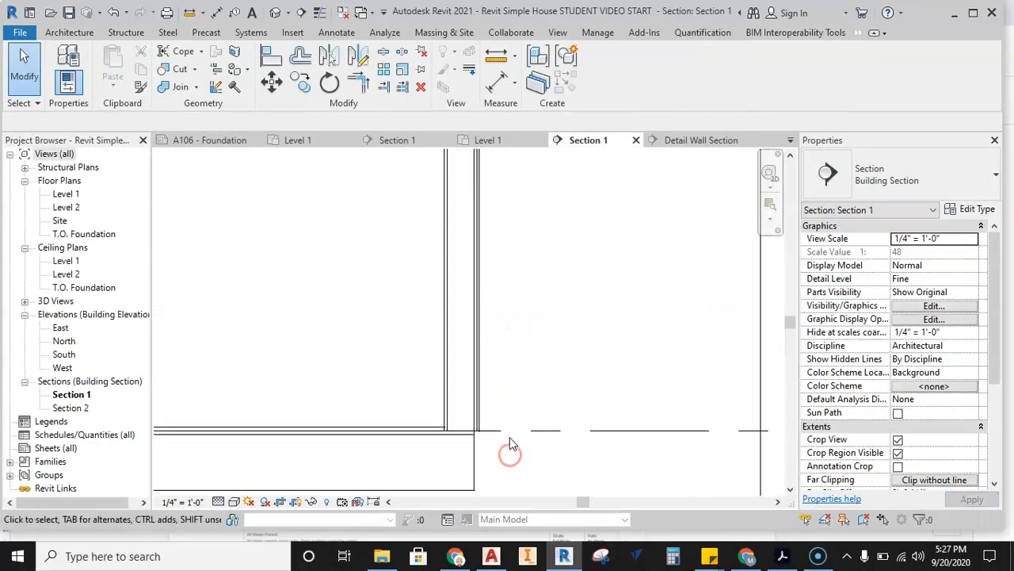
{"action": "scroll", "coordinate": [509, 440], "scroll_direction": "down", "scroll_amount": 1}
{"action": "middle_click_drag", "start_coordinate": [516, 400], "coordinate": [493, 366]}
{"action": "left_click", "coordinate": [32, 533]}
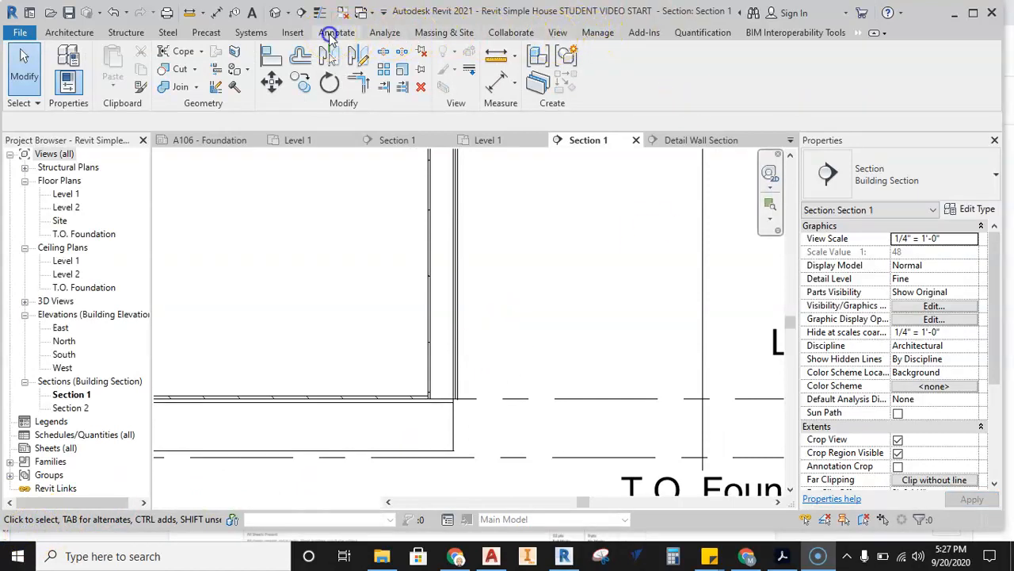
{"action": "left_click", "coordinate": [338, 33]}
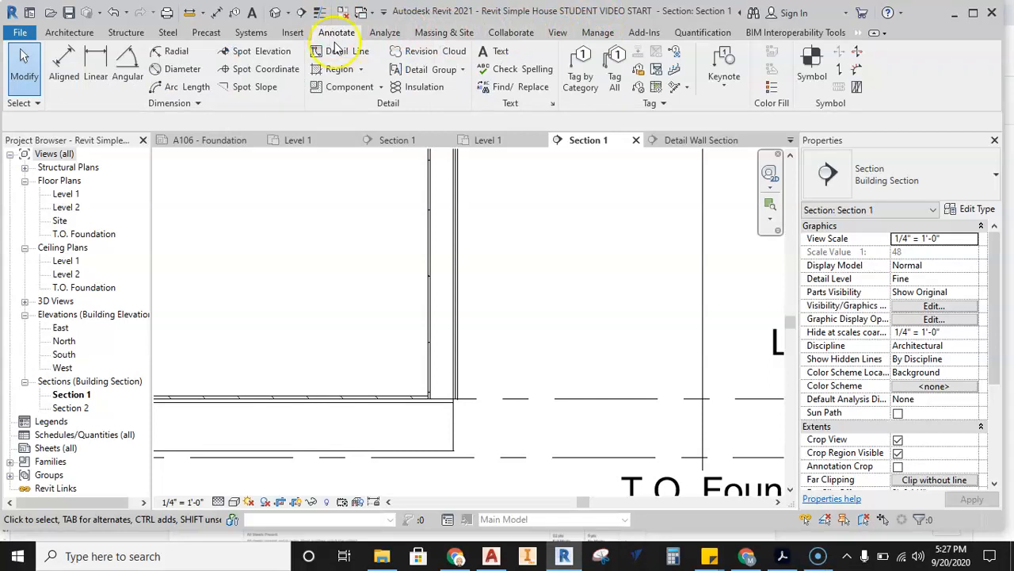
{"action": "left_click", "coordinate": [456, 289]}
{"action": "left_click", "coordinate": [533, 258]}
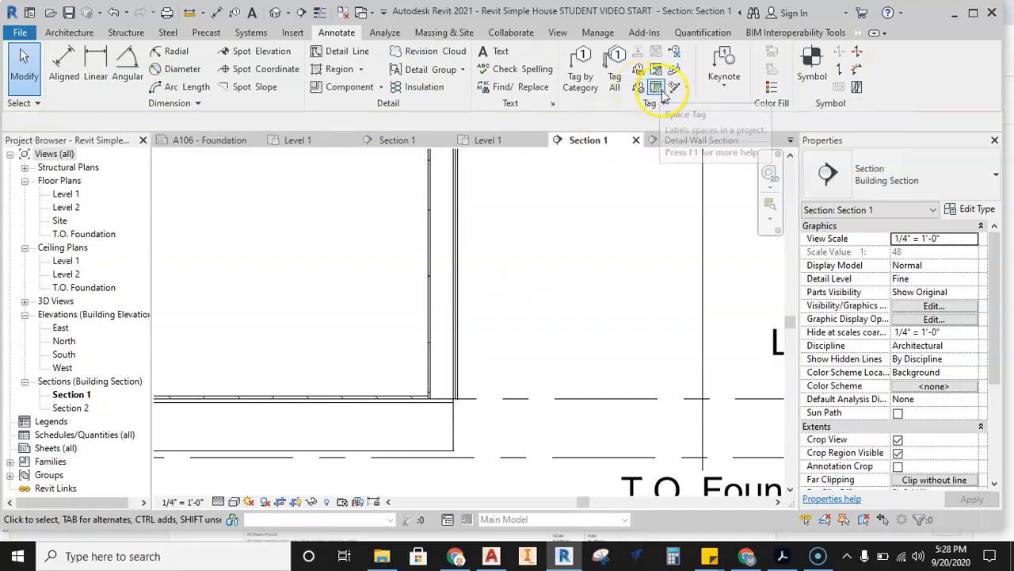
Add a material tag with a leader to the floor's 2"x12" Joist SPF layer, with its text inside the room above the floor.
{"action": "left_click", "coordinate": [642, 89]}
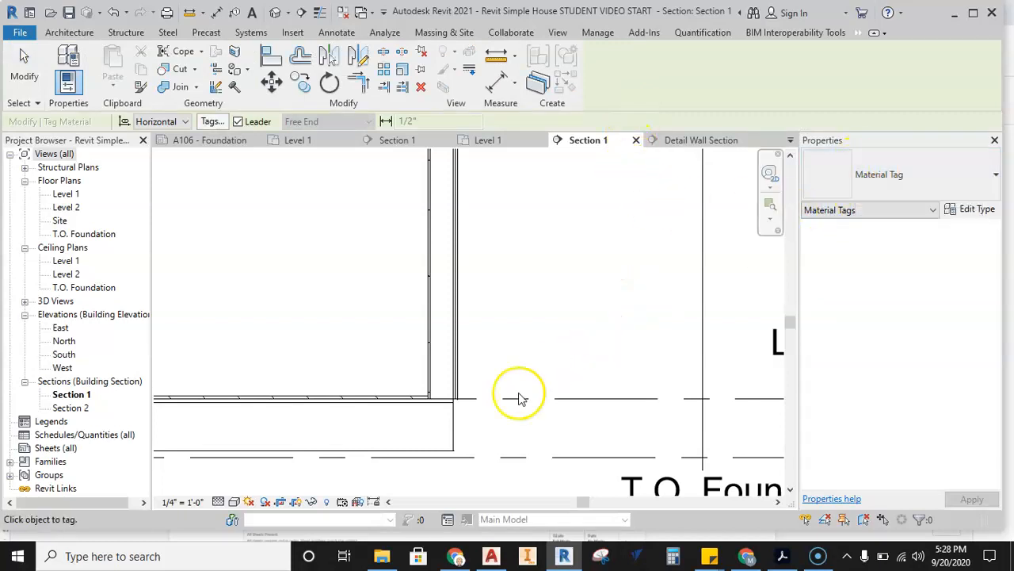
{"action": "scroll", "coordinate": [465, 369], "scroll_direction": "up", "scroll_amount": 5}
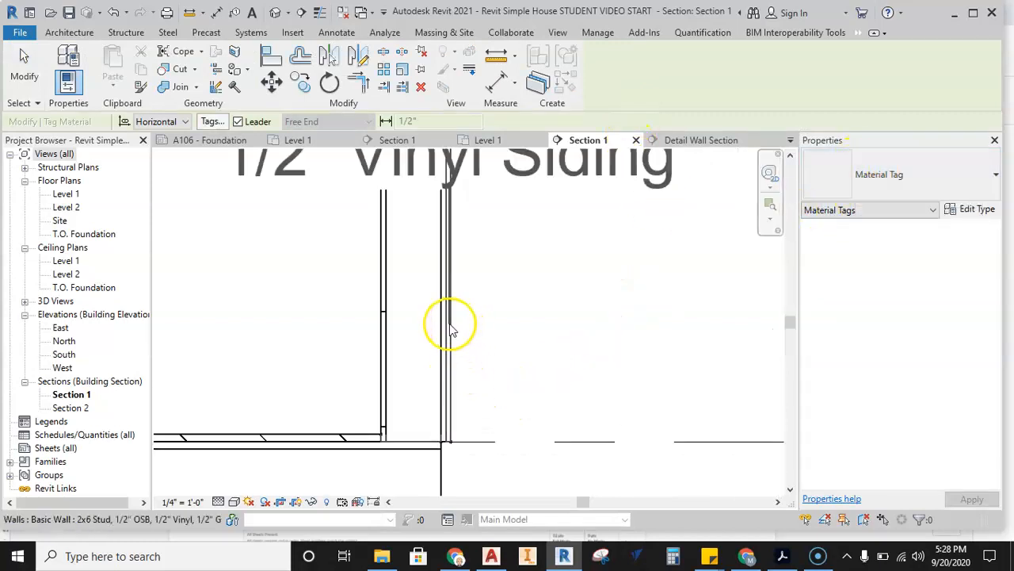
{"action": "scroll", "coordinate": [451, 329], "scroll_direction": "down", "scroll_amount": 2}
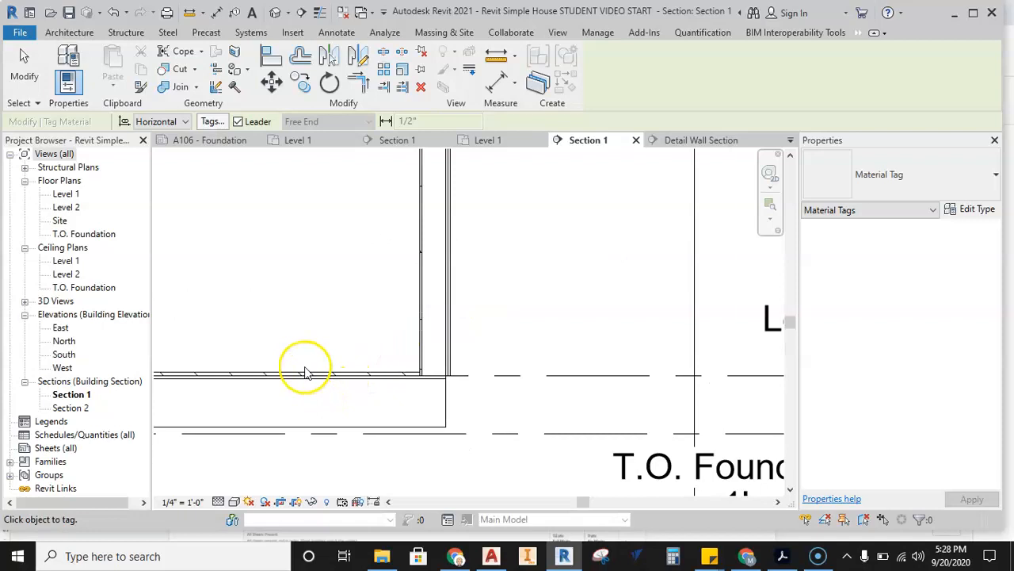
{"action": "middle_click_drag", "start_coordinate": [308, 386], "coordinate": [353, 408]}
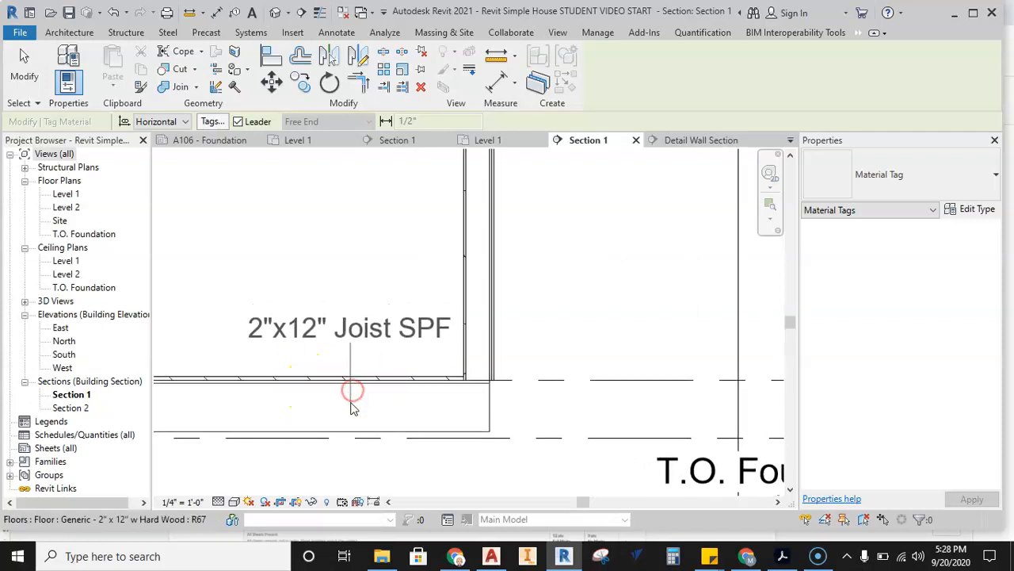
{"action": "left_click", "coordinate": [351, 407]}
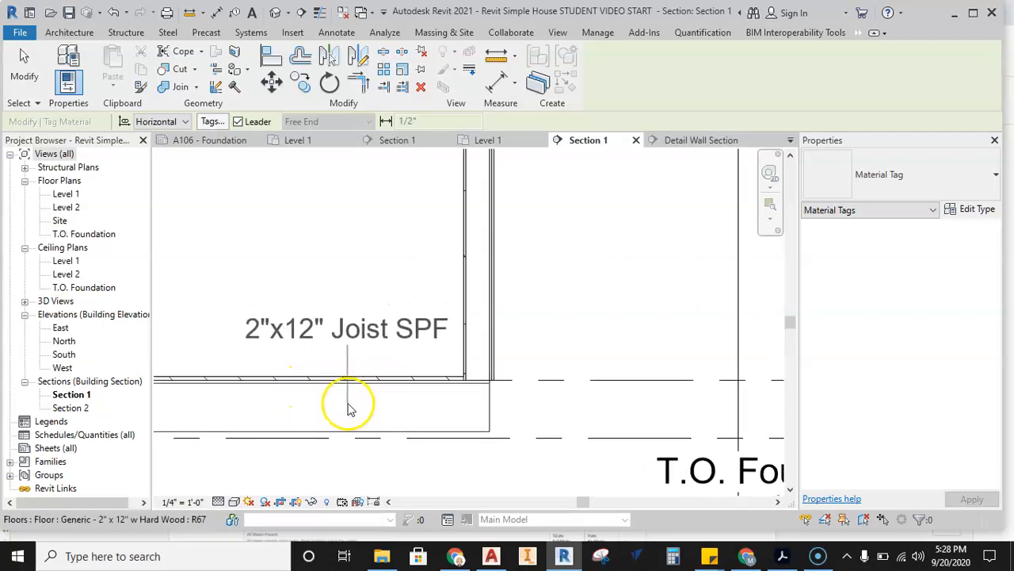
{"action": "left_click", "coordinate": [350, 406]}
{"action": "middle_click_drag", "start_coordinate": [325, 354], "coordinate": [394, 339]}
{"action": "left_click", "coordinate": [349, 349]}
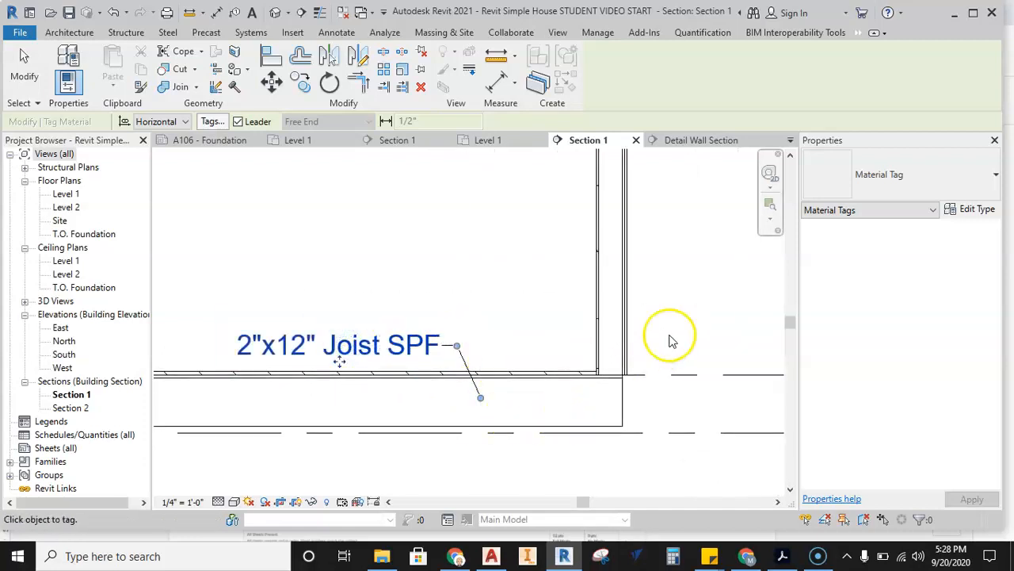
Tag the floor's plywood layer with a material tag, placing its text above the joist tag.
{"action": "scroll", "coordinate": [530, 377], "scroll_direction": "up", "scroll_amount": 4}
{"action": "left_click", "coordinate": [538, 388]}
{"action": "scroll", "coordinate": [507, 333], "scroll_direction": "down", "scroll_amount": 3}
{"action": "middle_click_drag", "start_coordinate": [428, 281], "coordinate": [565, 282]}
{"action": "left_click", "coordinate": [376, 281]}
{"action": "scroll", "coordinate": [428, 283], "scroll_direction": "down", "scroll_amount": 2}
{"action": "key", "text": "Escape"}
Tag the floor's top hardwood layer with a material tag, placing its text above the plywood tag, and end tagging.
{"action": "scroll", "coordinate": [476, 287], "scroll_direction": "down", "scroll_amount": 1}
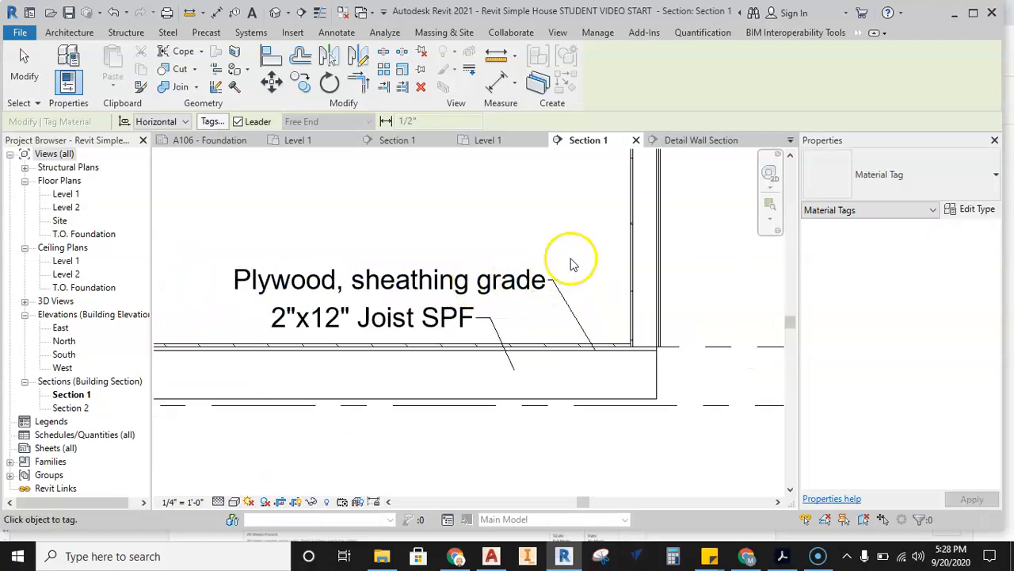
{"action": "scroll", "coordinate": [538, 254], "scroll_direction": "down", "scroll_amount": 1}
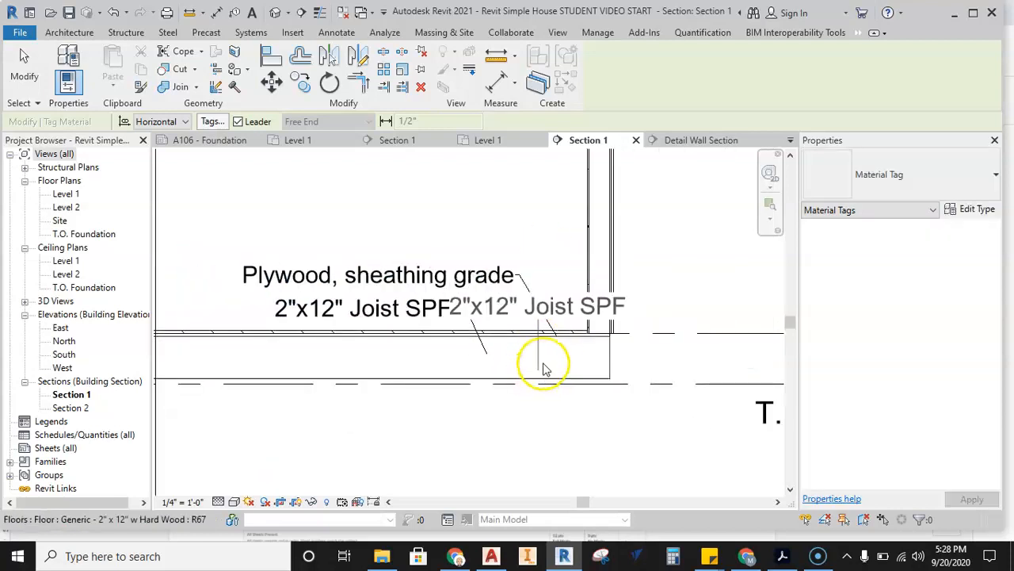
{"action": "scroll", "coordinate": [574, 331], "scroll_direction": "up", "scroll_amount": 3}
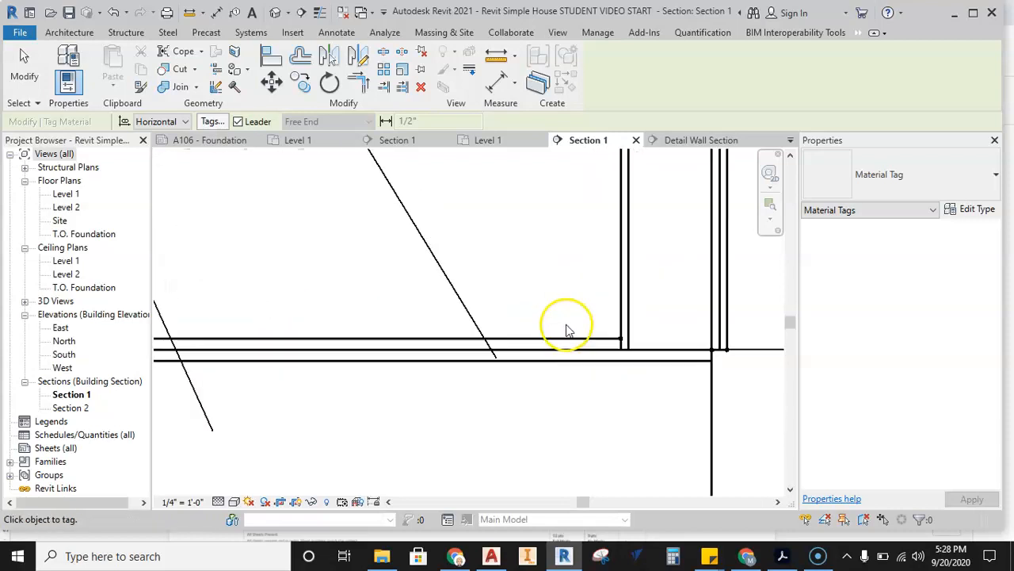
{"action": "scroll", "coordinate": [551, 345], "scroll_direction": "down", "scroll_amount": 1}
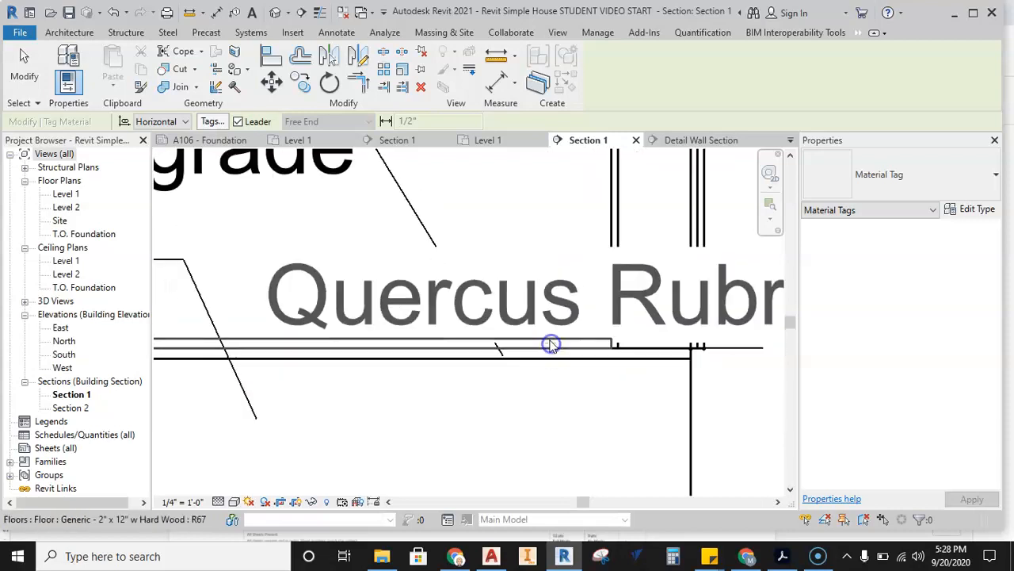
{"action": "scroll", "coordinate": [551, 345], "scroll_direction": "down", "scroll_amount": 1}
{"action": "middle_click_drag", "start_coordinate": [482, 199], "coordinate": [570, 314]}
{"action": "left_click", "coordinate": [512, 260]}
{"action": "left_click", "coordinate": [367, 258]}
{"action": "key", "text": "Escape"}
{"action": "scroll", "coordinate": [484, 281], "scroll_direction": "down", "scroll_amount": 1}
{"action": "middle_click_drag", "start_coordinate": [553, 293], "coordinate": [548, 268]}
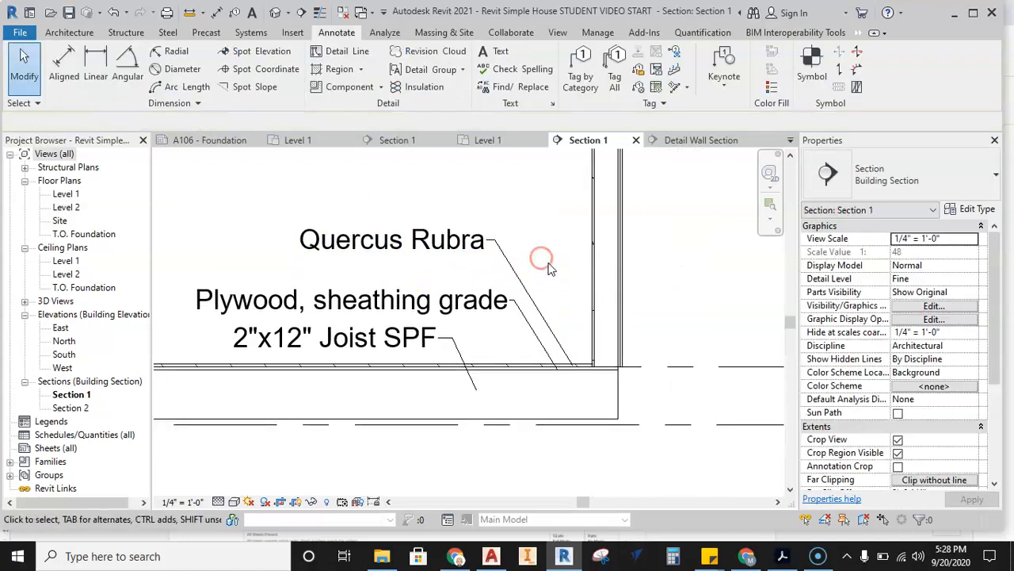
Open the floor type's layer assembly and display the identity information of the plywood layer's material.
{"action": "middle_click_drag", "start_coordinate": [532, 390], "coordinate": [481, 396]}
{"action": "left_click", "coordinate": [463, 402]}
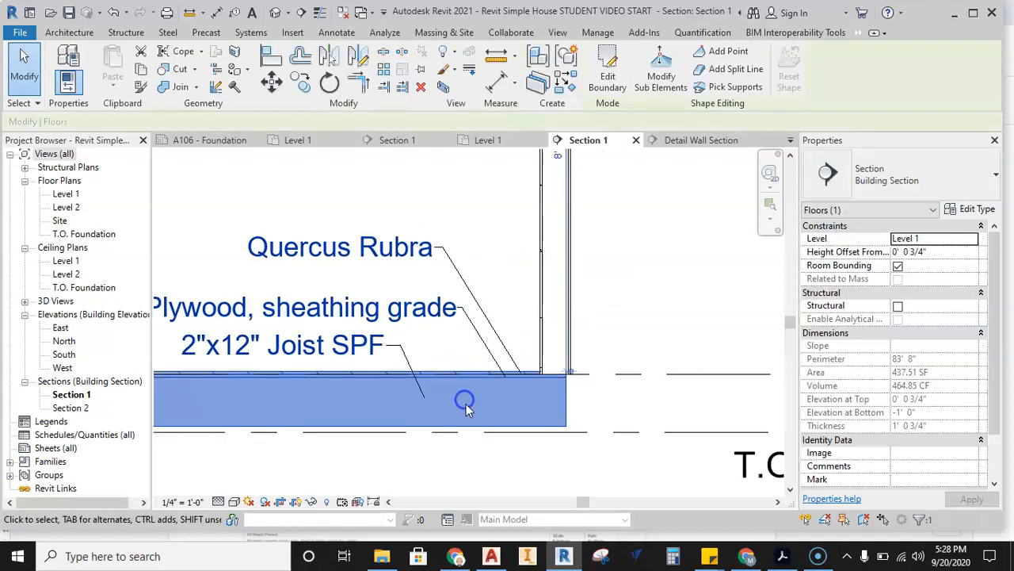
{"action": "left_click", "coordinate": [974, 210]}
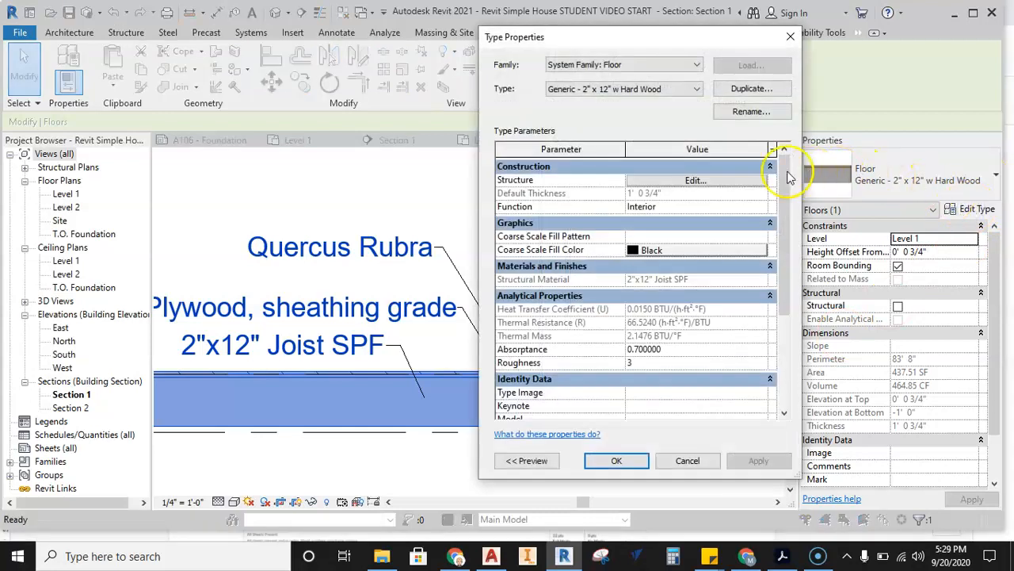
{"action": "left_click", "coordinate": [689, 178]}
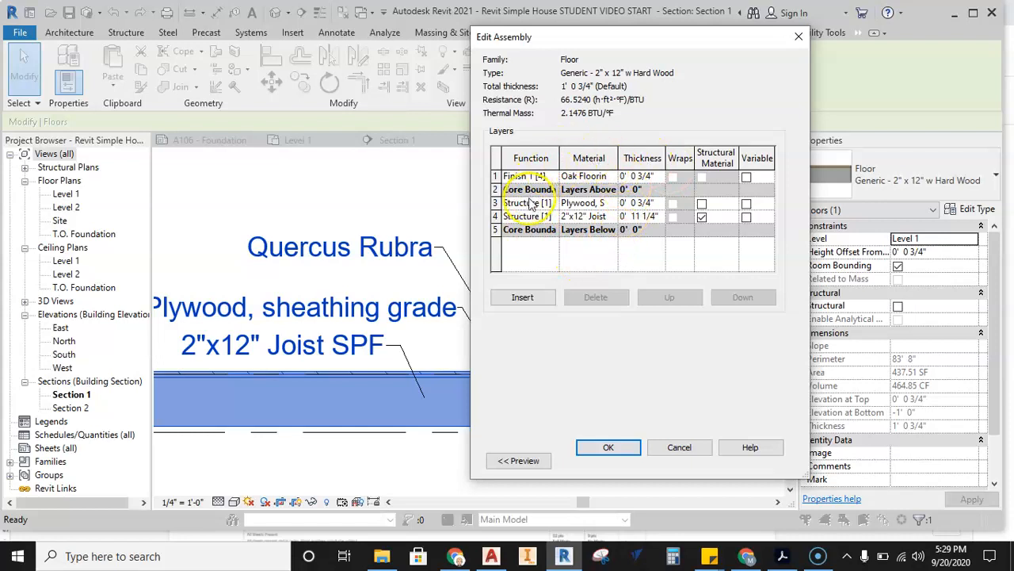
{"action": "left_click", "coordinate": [597, 203]}
{"action": "left_click", "coordinate": [611, 203]}
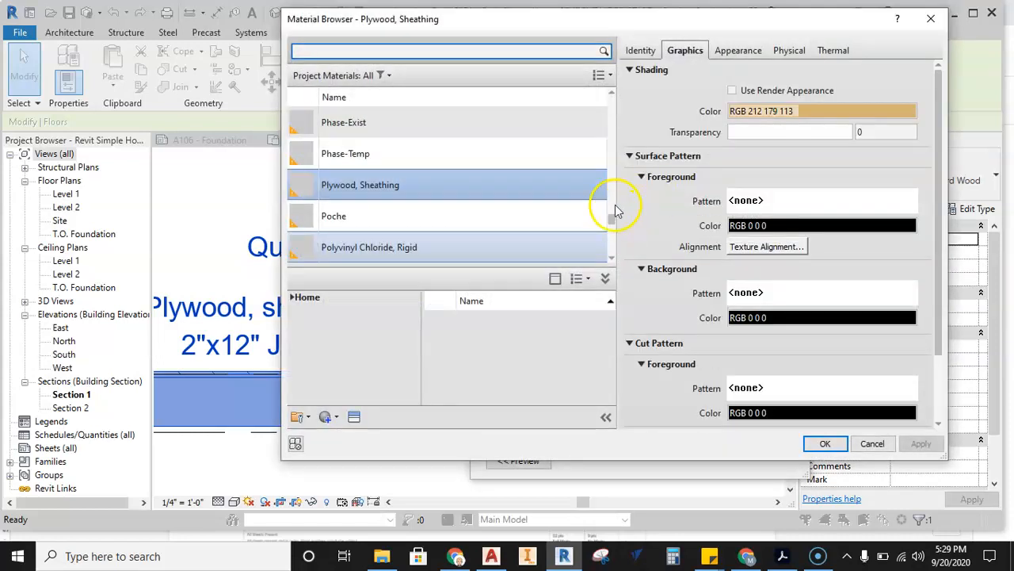
{"action": "left_click", "coordinate": [640, 50]}
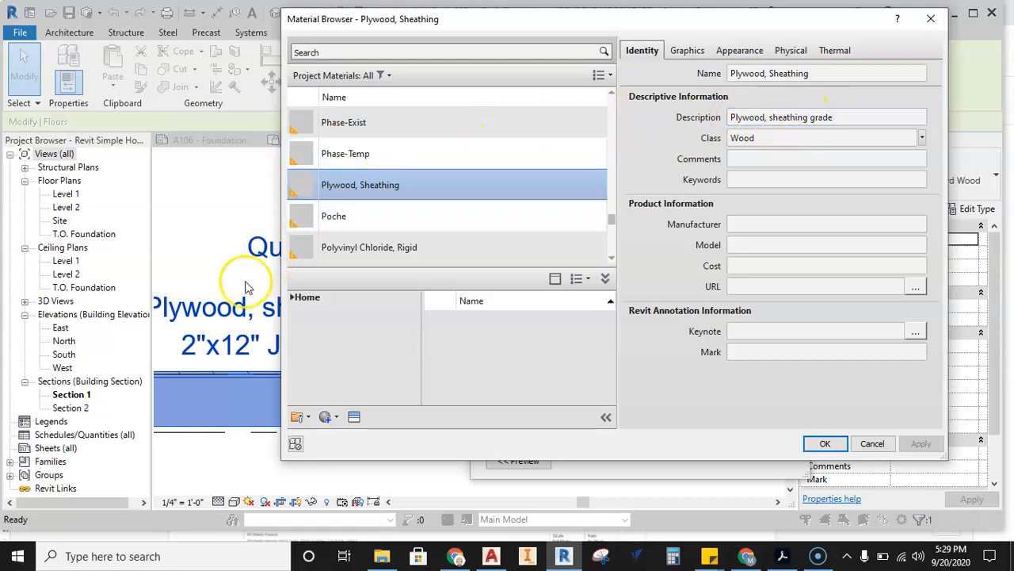
Duplicate the Plywood, Sheathing material and name the copy 3/4" Subfloor.
{"action": "right_click", "coordinate": [482, 183]}
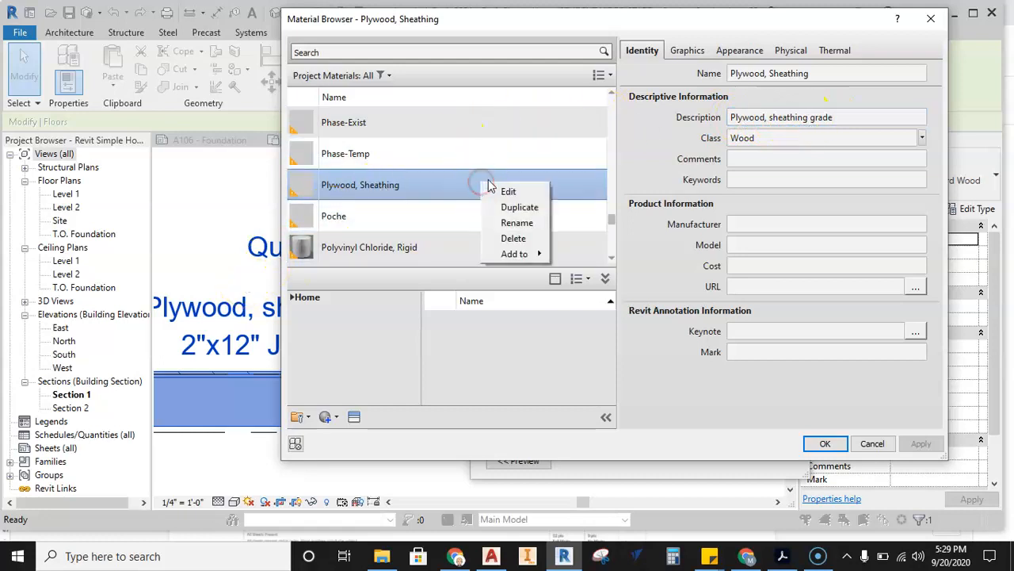
{"action": "left_click", "coordinate": [523, 209]}
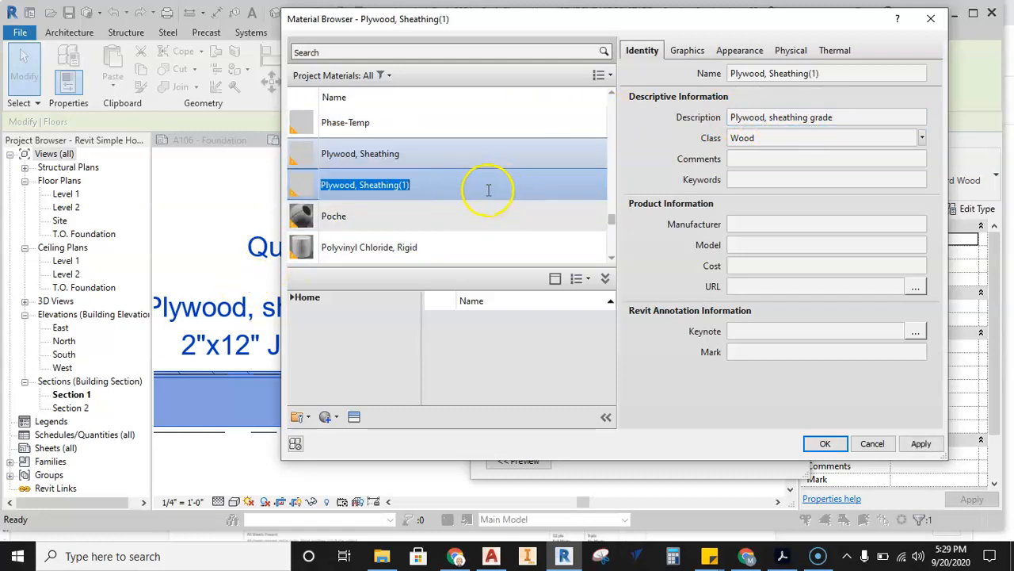
{"action": "left_click", "coordinate": [825, 74]}
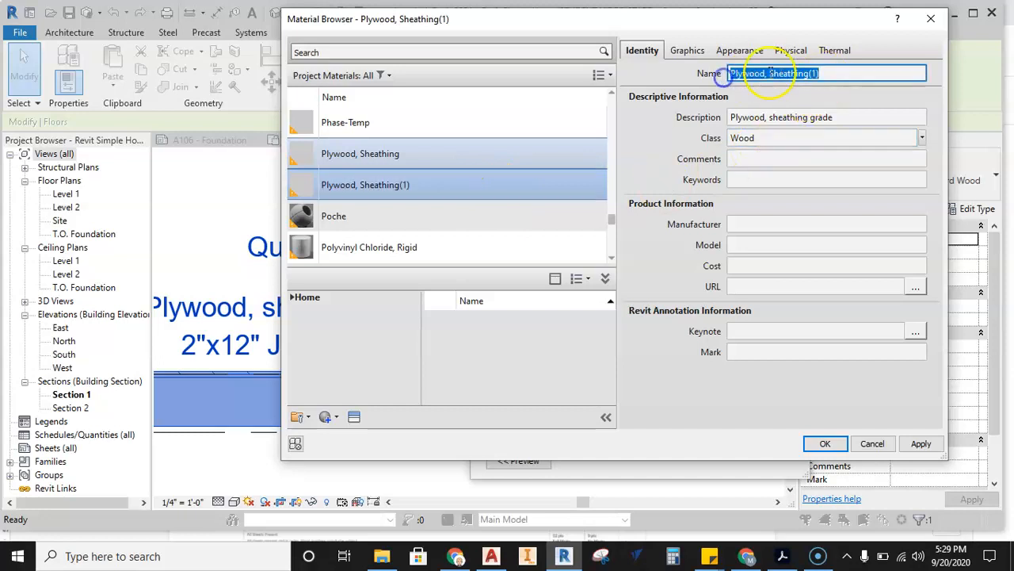
{"action": "type", "text": "3/4\" Subfloor"}
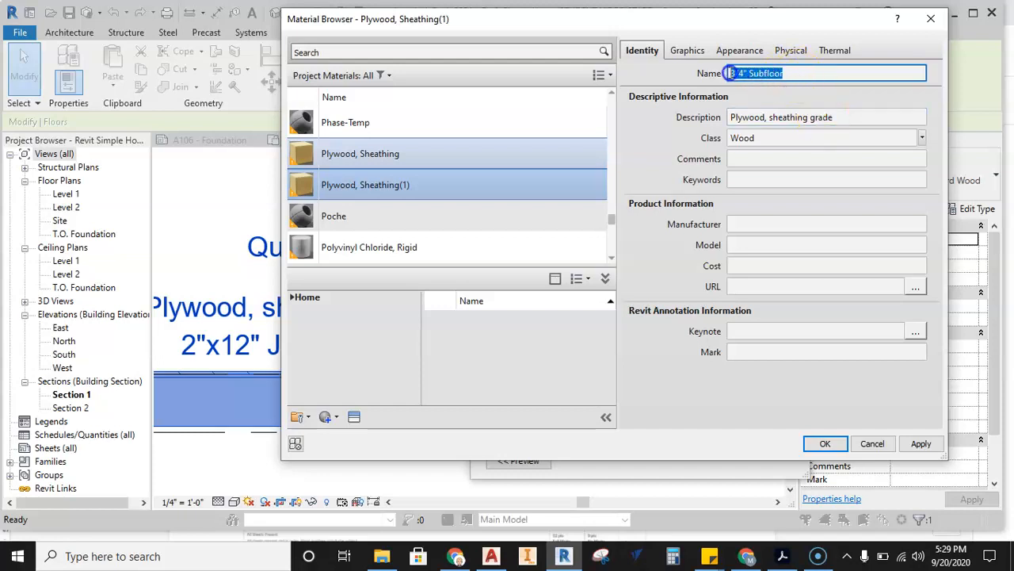
Set the new subfloor material's description to 3/4" Subfloor and apply the material to the floor's plywood layer.
{"action": "left_click", "coordinate": [828, 116]}
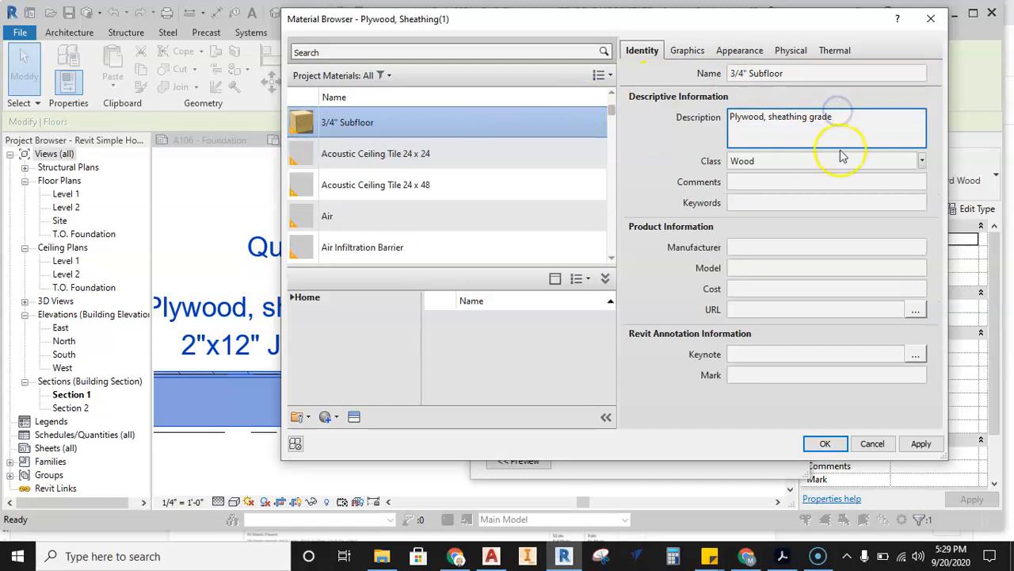
{"action": "left_click_drag", "start_coordinate": [840, 119], "coordinate": [731, 119]}
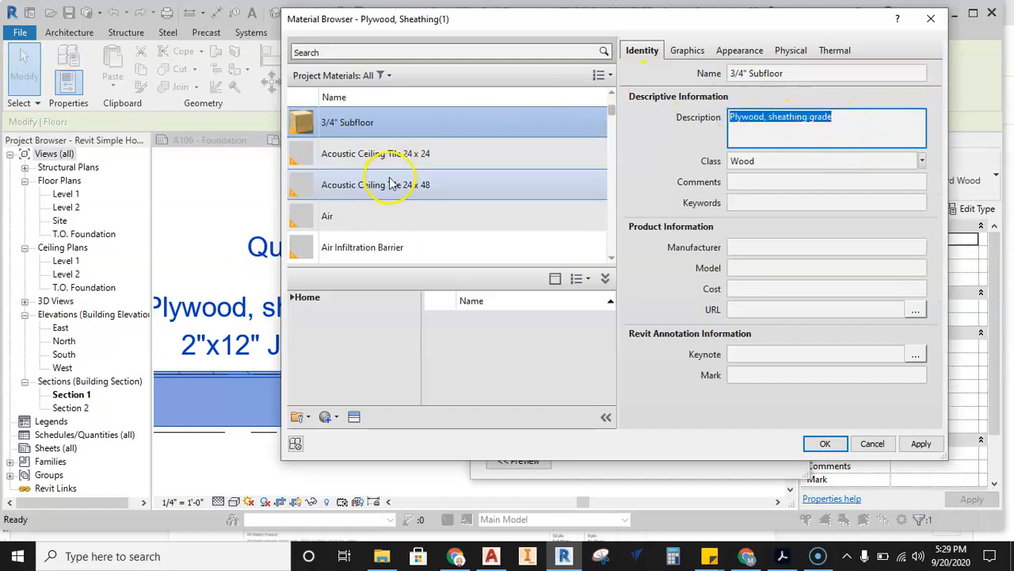
{"action": "type", "text": "3/4\" Subfloor"}
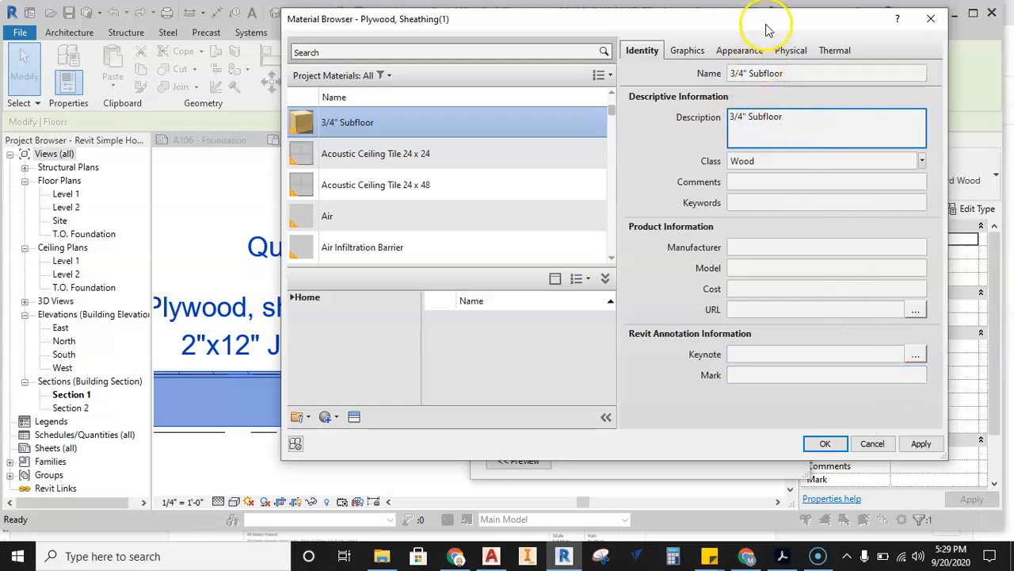
{"action": "left_click_drag", "start_coordinate": [767, 27], "coordinate": [758, 28]}
{"action": "left_click", "coordinate": [784, 120]}
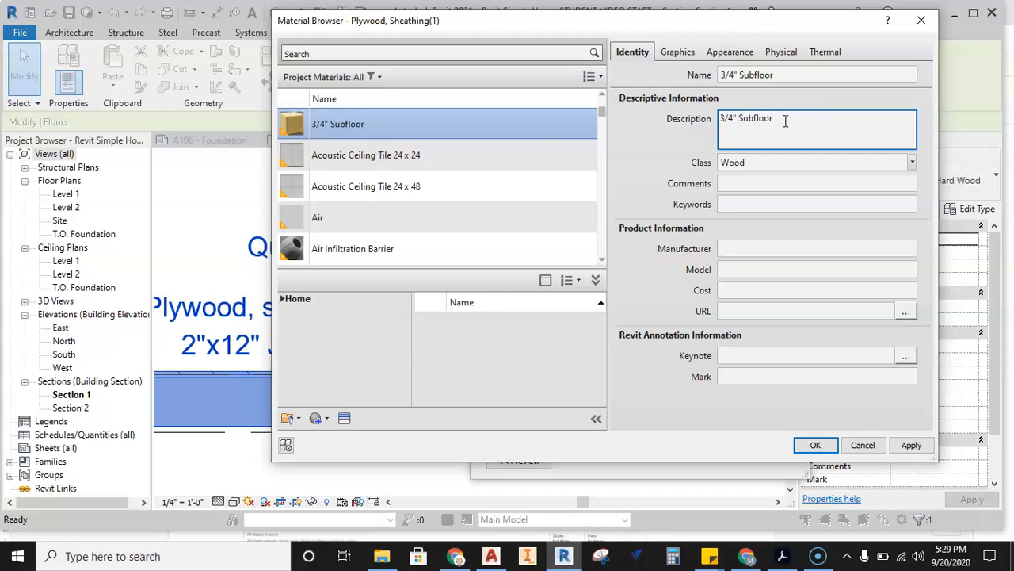
{"action": "left_click", "coordinate": [913, 447]}
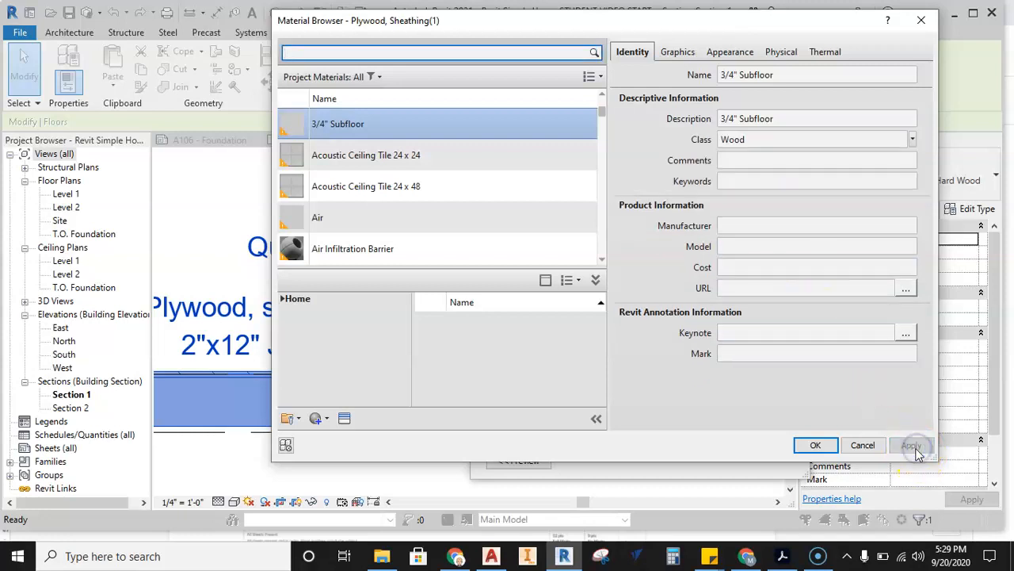
{"action": "left_click", "coordinate": [818, 445]}
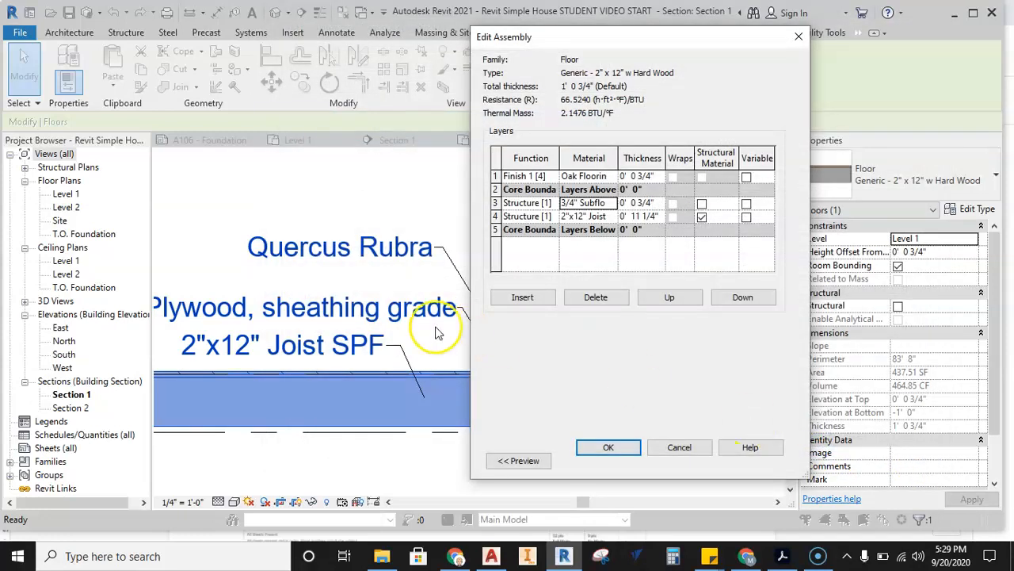
Duplicate the Oak Flooring material of the floor's Finish 1 layer and display the copy's identity information.
{"action": "left_click", "coordinate": [607, 177]}
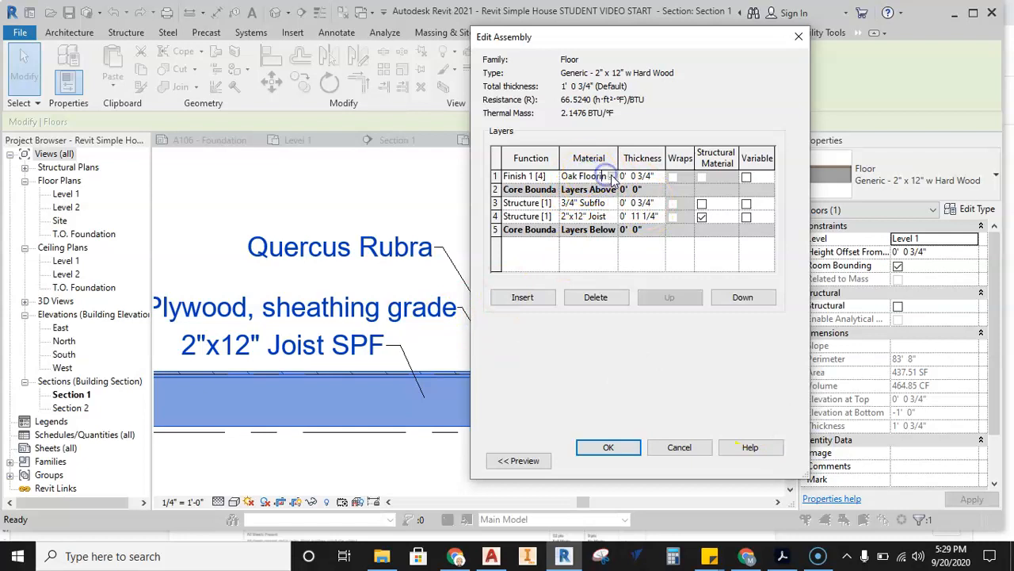
{"action": "left_click", "coordinate": [612, 175]}
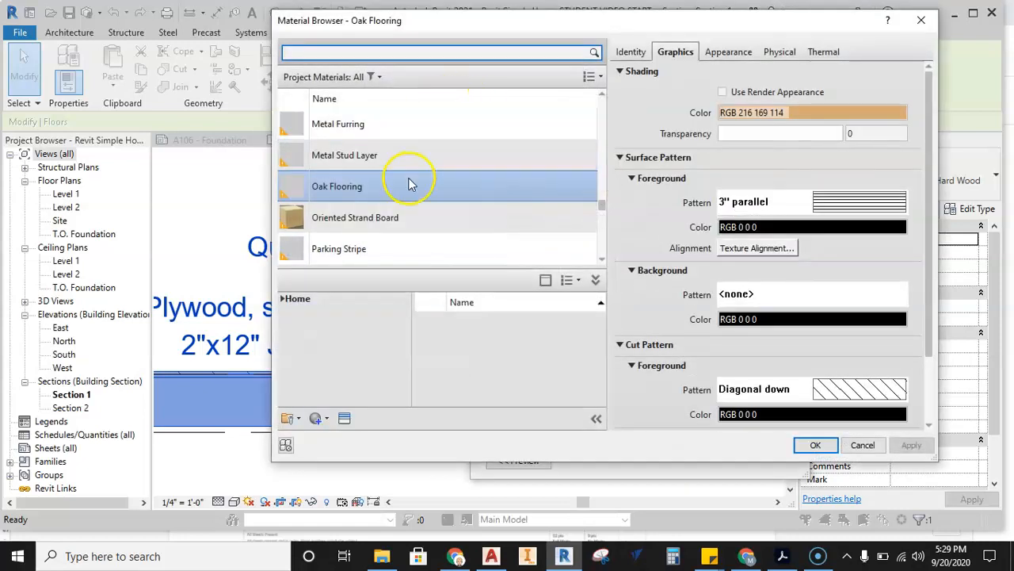
{"action": "right_click", "coordinate": [420, 192]}
{"action": "left_click", "coordinate": [453, 211]}
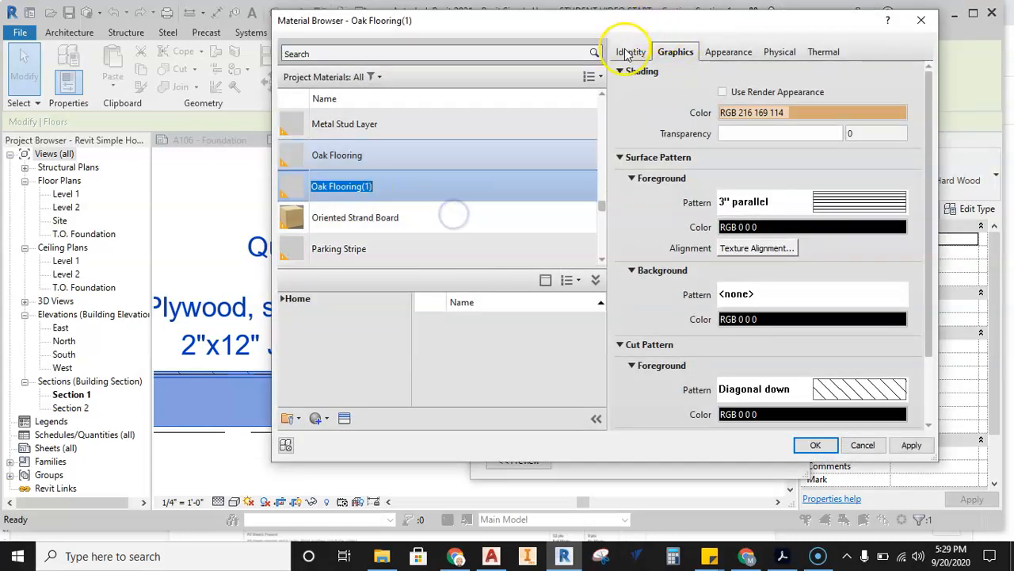
{"action": "left_click", "coordinate": [630, 50]}
Try to rename the duplicated flooring material as Oak Flooring.
{"action": "left_click", "coordinate": [788, 75]}
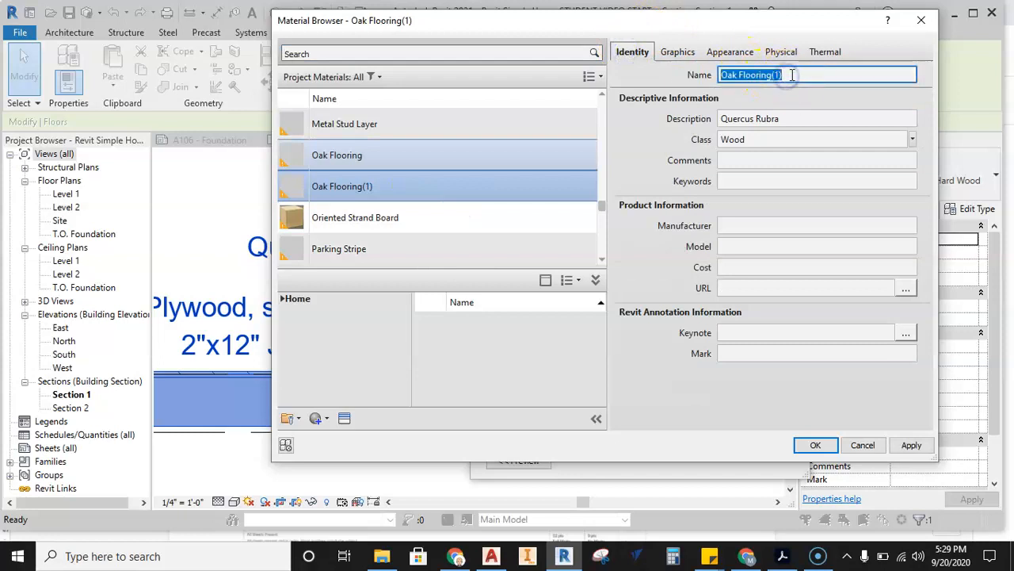
{"action": "left_click", "coordinate": [792, 75]}
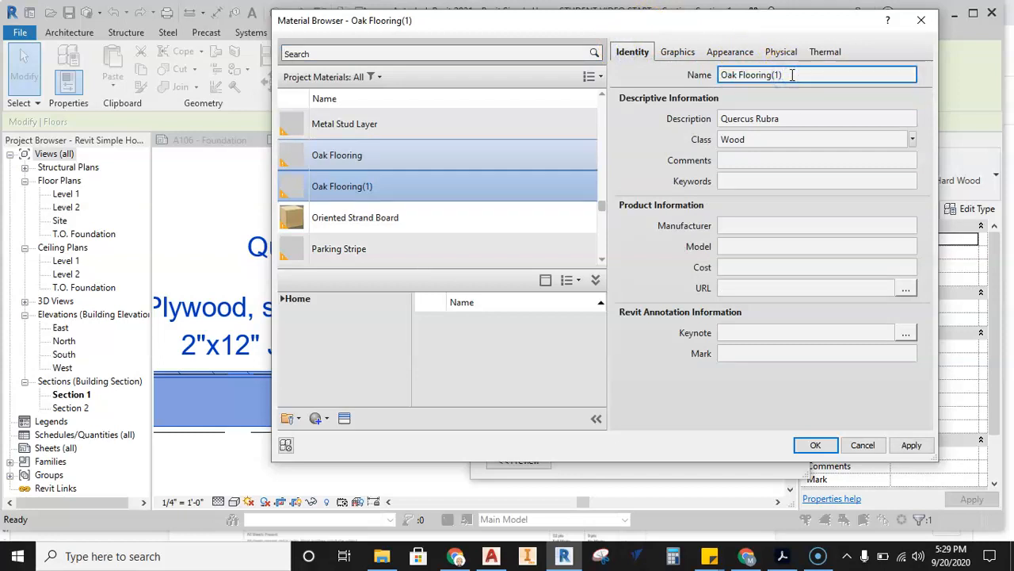
{"action": "key", "text": "BackSpace"}
{"action": "key", "text": "BackSpace"}
{"action": "key", "text": "BackSpace"}
{"action": "left_click", "coordinate": [788, 117]}
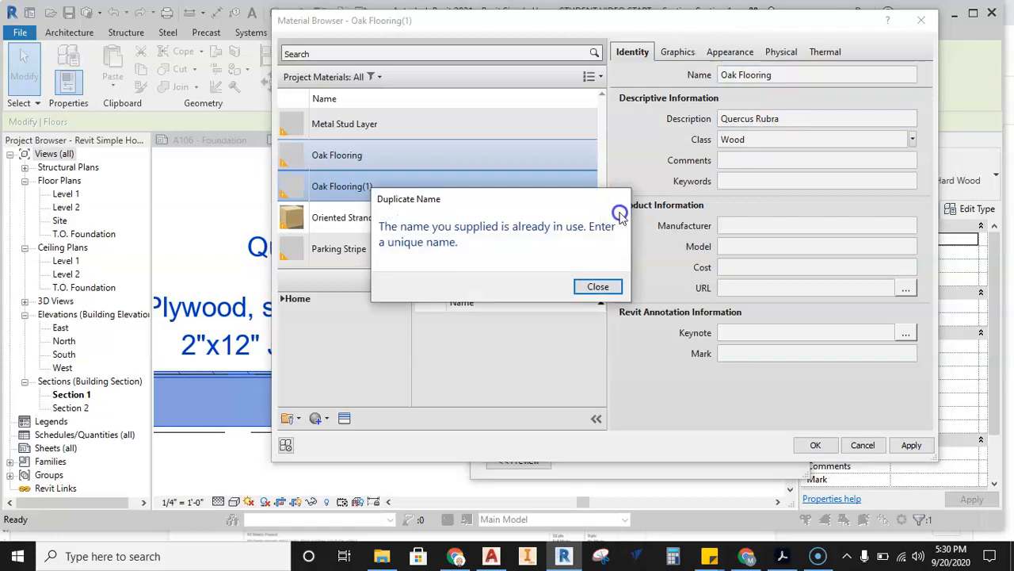
{"action": "left_click", "coordinate": [600, 287]}
Set the duplicated flooring material's description to 3/4" Oak Flooring.
{"action": "left_click_drag", "start_coordinate": [794, 119], "coordinate": [706, 118]}
{"action": "left_click_drag", "start_coordinate": [790, 75], "coordinate": [717, 75]}
{"action": "key", "text": "ctrl+c"}
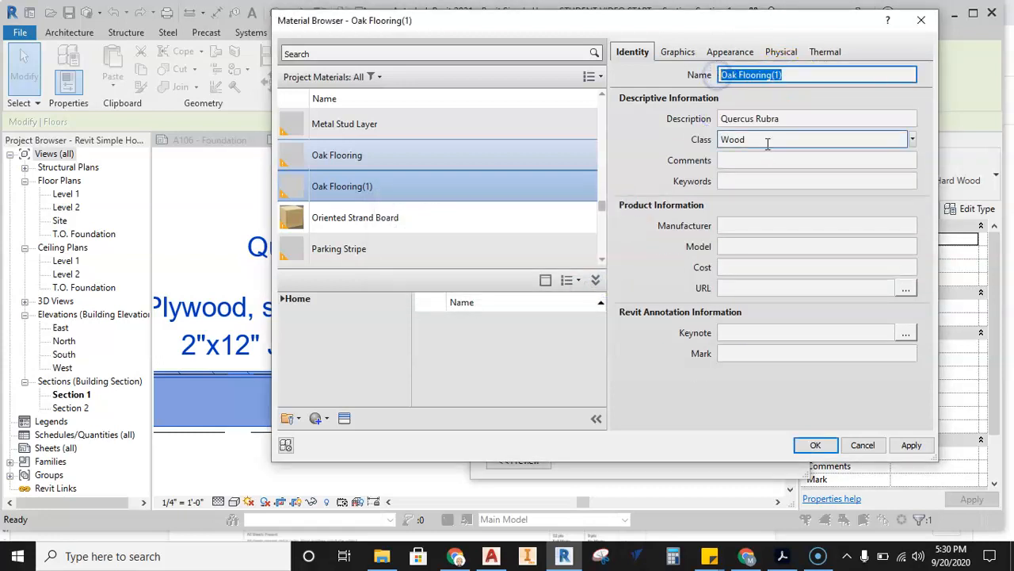
{"action": "left_click_drag", "start_coordinate": [719, 118], "coordinate": [790, 118]}
{"action": "key", "text": "ctrl+v"}
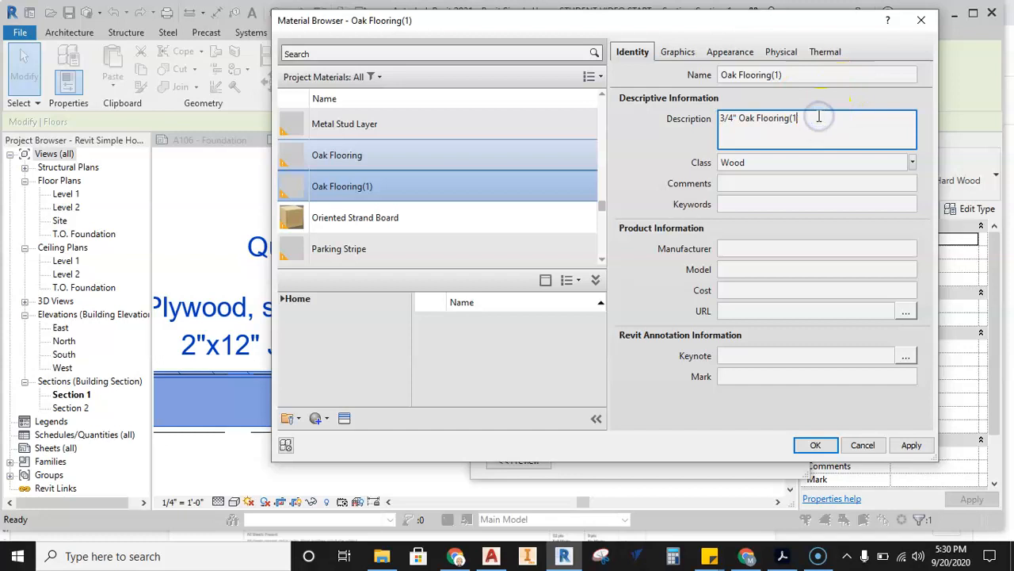
Rename the duplicated flooring material as 3/4" Oak Flooring and apply it to the floor's top layer.
{"action": "left_click", "coordinate": [786, 78]}
{"action": "left_click", "coordinate": [724, 76]}
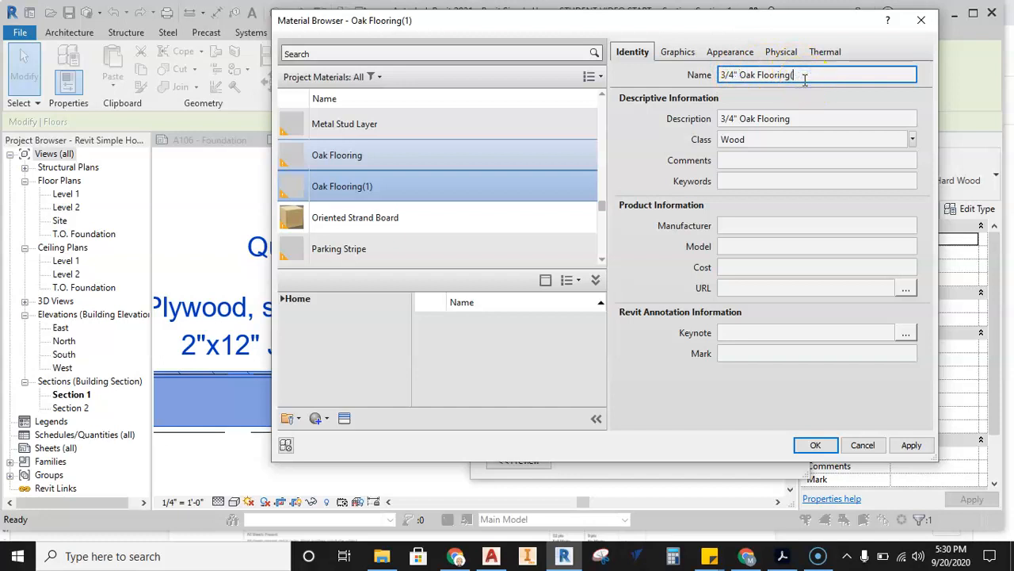
{"action": "key", "text": "Tab"}
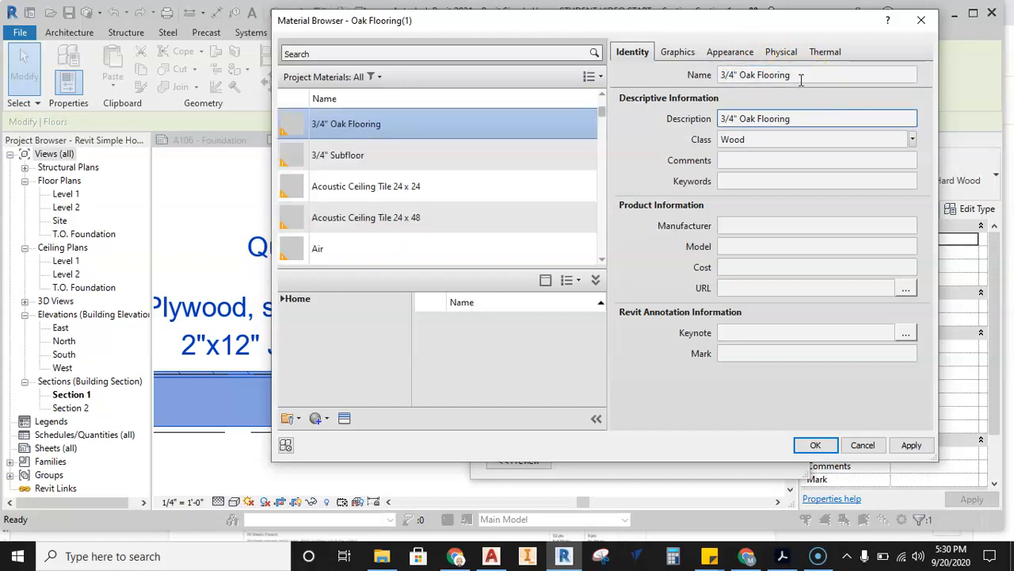
{"action": "left_click", "coordinate": [908, 443]}
{"action": "left_click", "coordinate": [817, 444]}
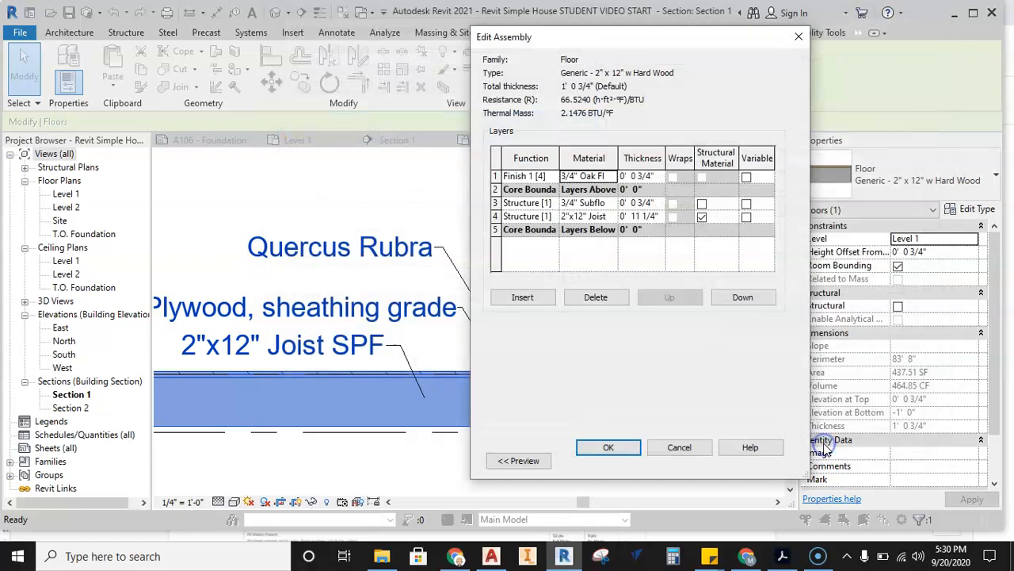
Accept the edited layer assembly and the floor's type properties, and deselect the floor.
{"action": "left_click", "coordinate": [609, 447]}
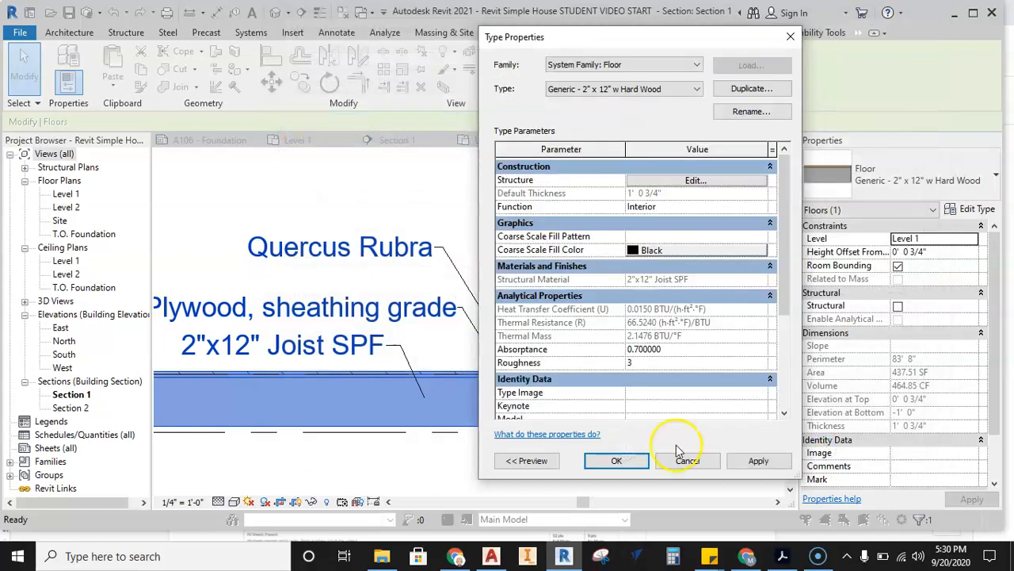
{"action": "left_click", "coordinate": [737, 463]}
{"action": "left_click", "coordinate": [617, 460]}
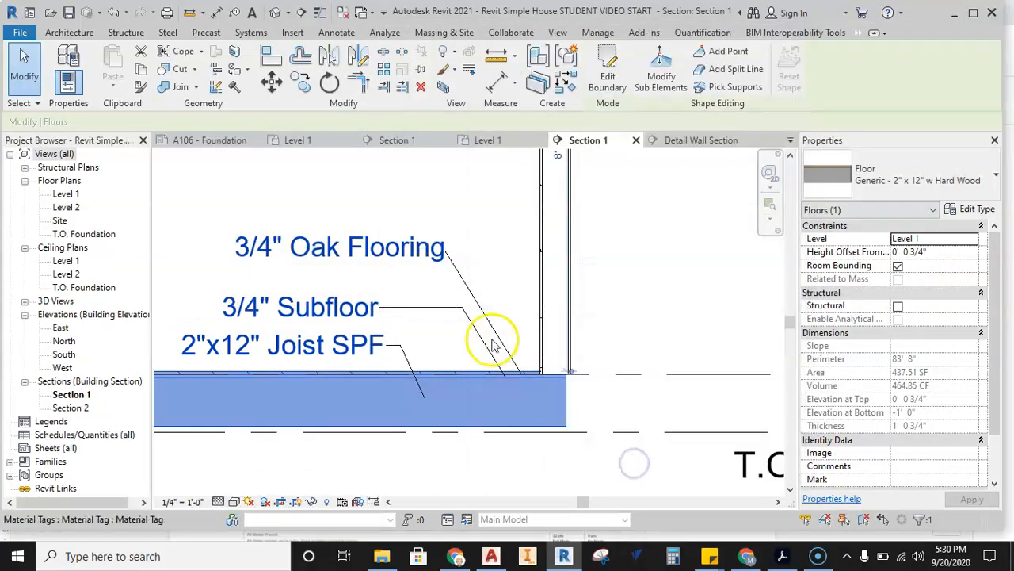
{"action": "left_click", "coordinate": [450, 339]}
Tag the exterior wall's 1/2" Vinyl Siding layer with a material tag, placing its text outside the wall above Level 1.
{"action": "middle_click_drag", "start_coordinate": [444, 293], "coordinate": [523, 290]}
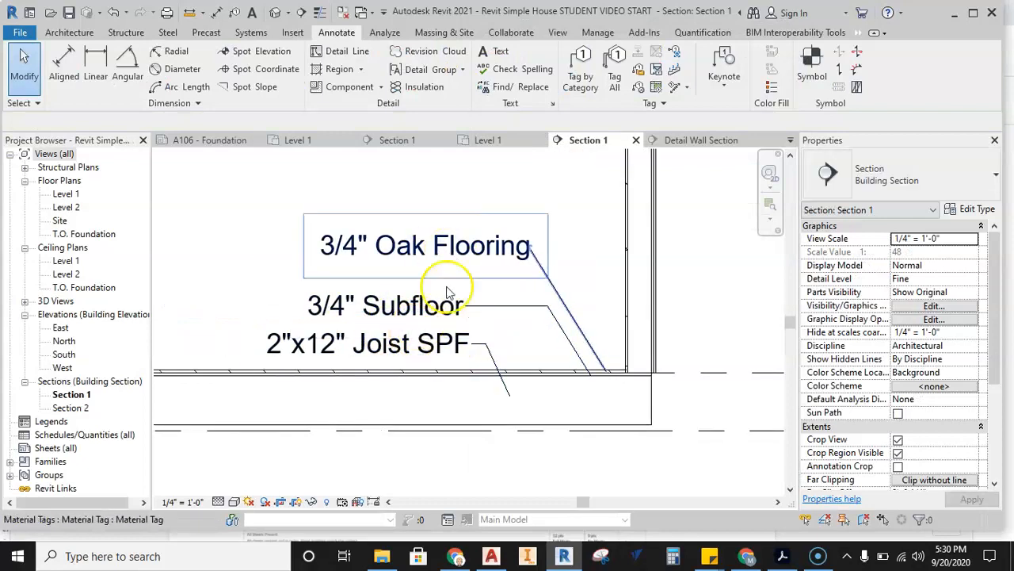
{"action": "scroll", "coordinate": [571, 405], "scroll_direction": "down", "scroll_amount": 1}
{"action": "middle_click_drag", "start_coordinate": [577, 287], "coordinate": [486, 292]}
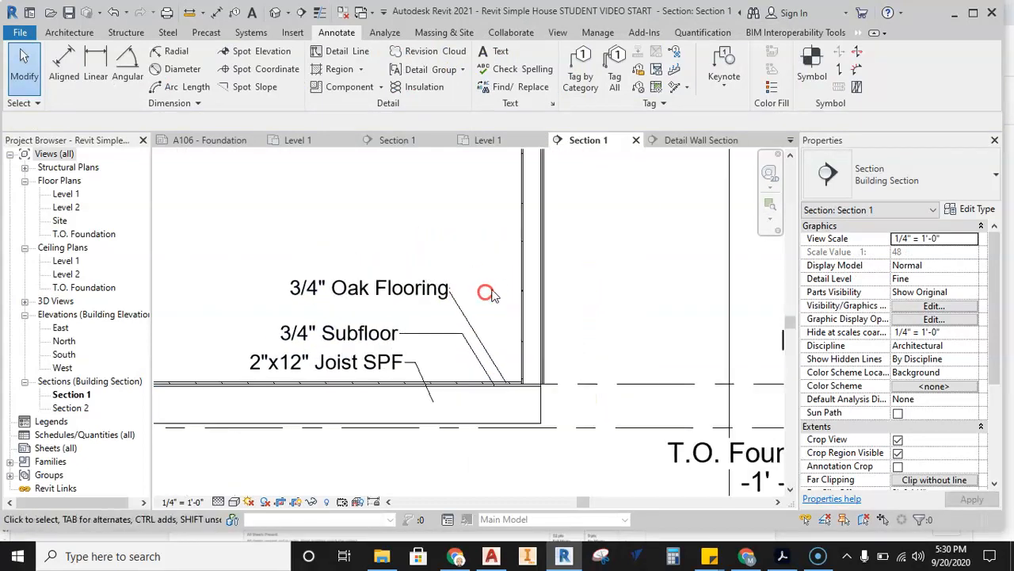
{"action": "left_click", "coordinate": [631, 92]}
{"action": "scroll", "coordinate": [548, 366], "scroll_direction": "up", "scroll_amount": 3}
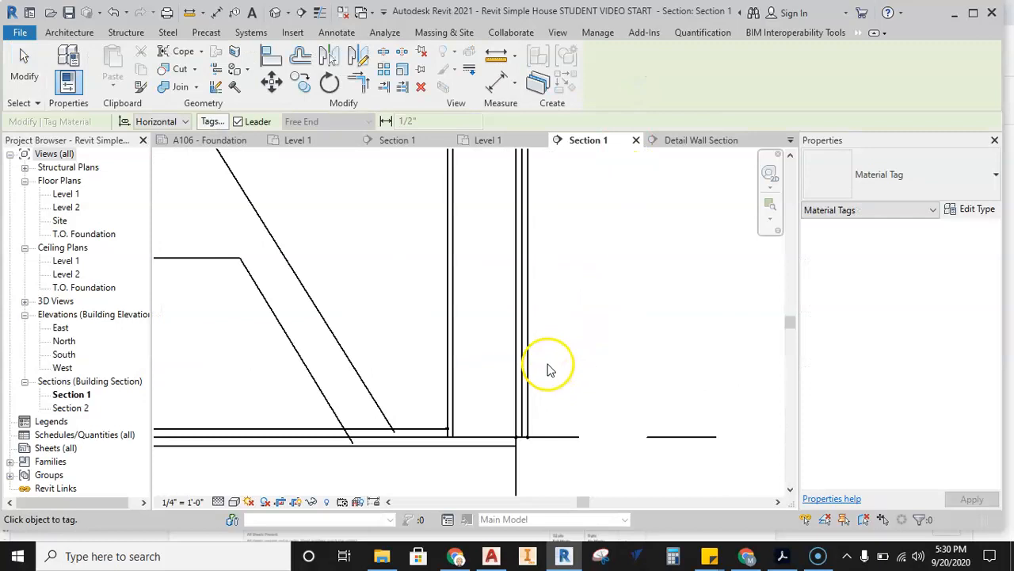
{"action": "scroll", "coordinate": [528, 306], "scroll_direction": "up", "scroll_amount": 3}
{"action": "scroll", "coordinate": [555, 285], "scroll_direction": "down", "scroll_amount": 1}
{"action": "middle_click_drag", "start_coordinate": [541, 289], "coordinate": [506, 321]}
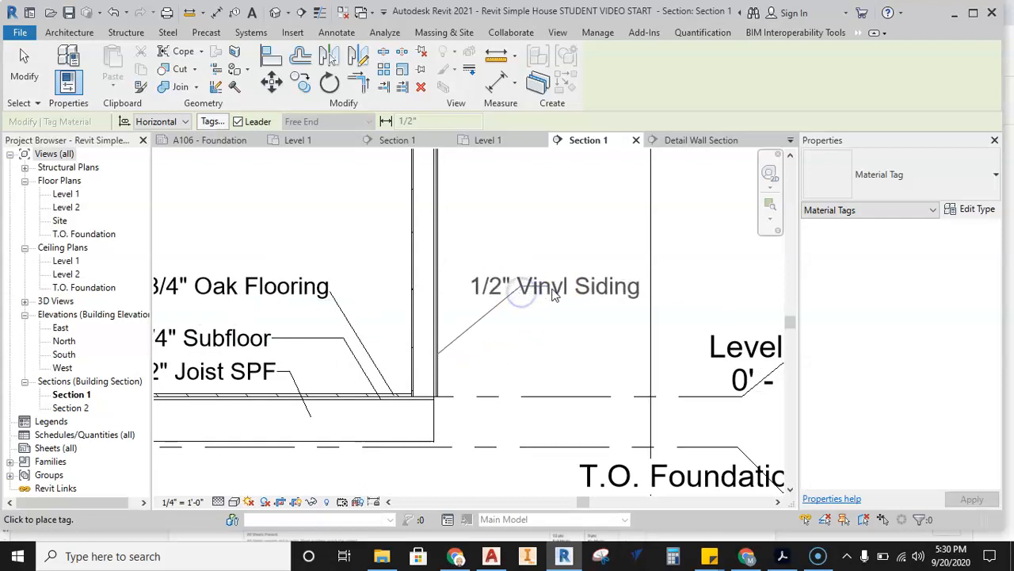
{"action": "left_click", "coordinate": [613, 291]}
Tag the wall's 1/2" OSB and 2x6 stud layers with material tags, stacking their texts above the vinyl siding tag.
{"action": "scroll", "coordinate": [448, 296], "scroll_direction": "up", "scroll_amount": 2}
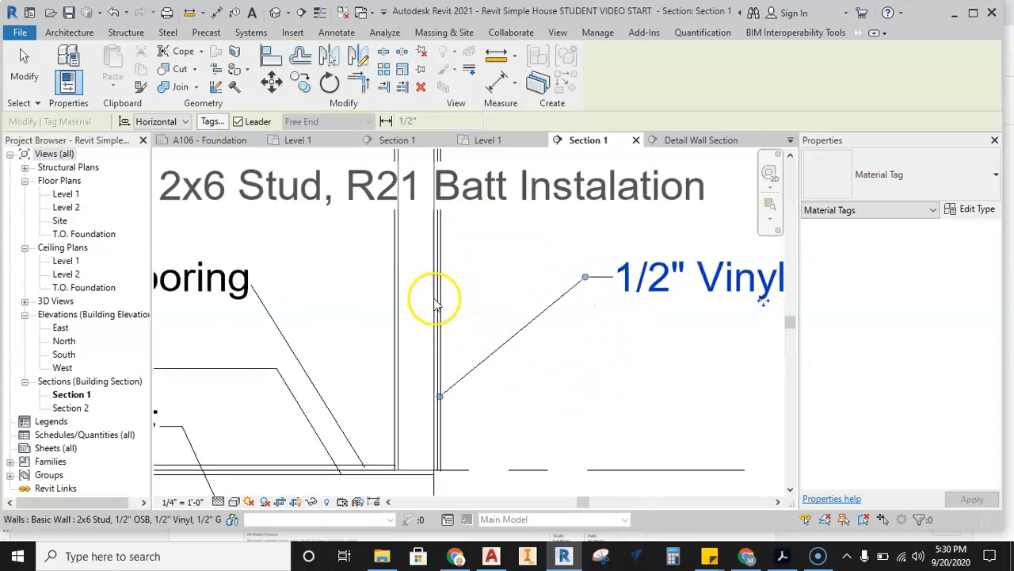
{"action": "scroll", "coordinate": [457, 284], "scroll_direction": "down", "scroll_amount": 2}
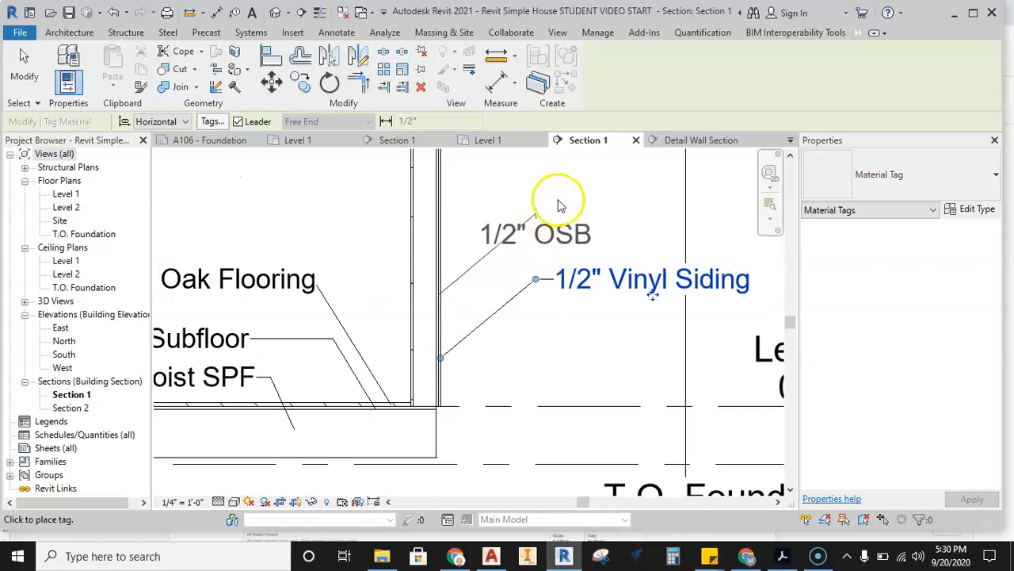
{"action": "left_click", "coordinate": [591, 226]}
{"action": "middle_click_drag", "start_coordinate": [512, 200], "coordinate": [520, 270]}
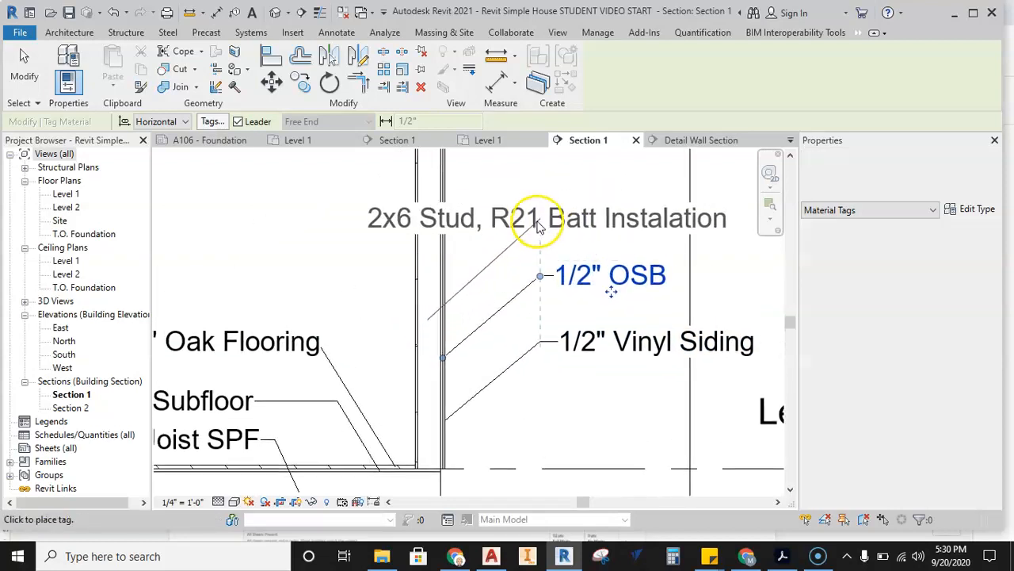
{"action": "left_click", "coordinate": [716, 227]}
Tag the wall's inner 1/2" GWB layer with a material tag, placing its text inside the room above the oak flooring tag.
{"action": "scroll", "coordinate": [584, 313], "scroll_direction": "down", "scroll_amount": 2}
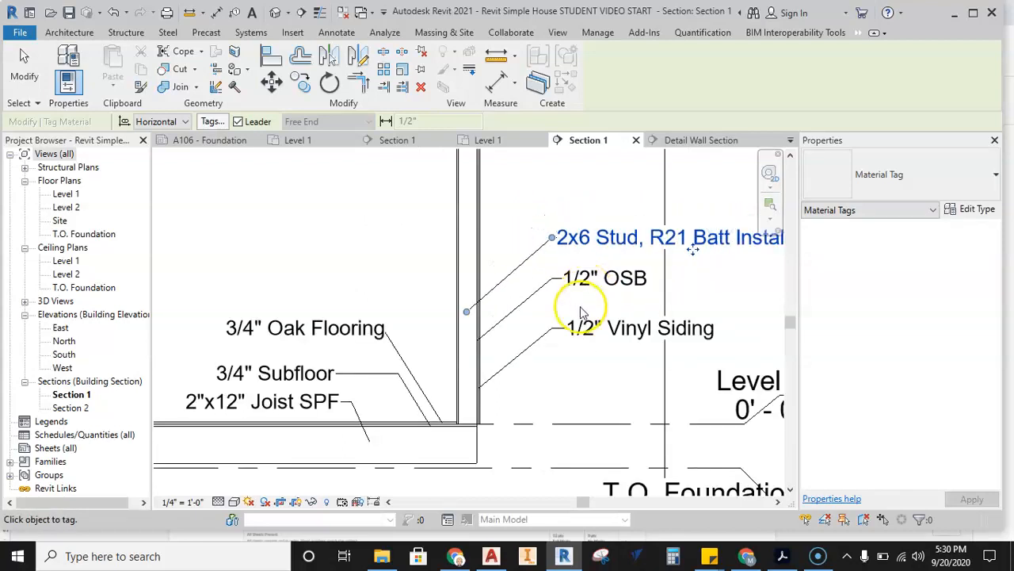
{"action": "scroll", "coordinate": [464, 283], "scroll_direction": "up", "scroll_amount": 5}
{"action": "scroll", "coordinate": [469, 281], "scroll_direction": "down", "scroll_amount": 4}
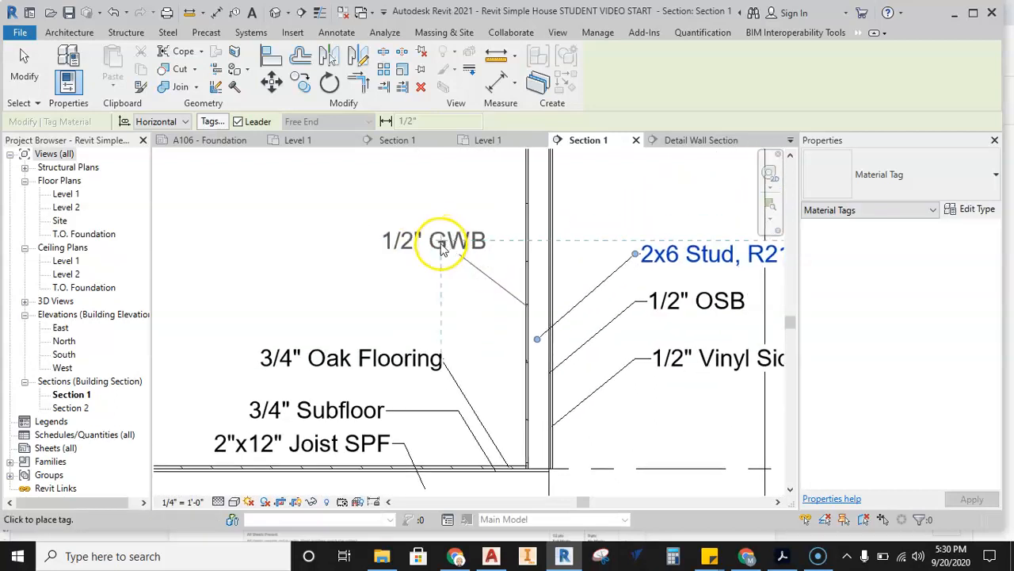
{"action": "left_click_drag", "start_coordinate": [441, 246], "coordinate": [385, 260]}
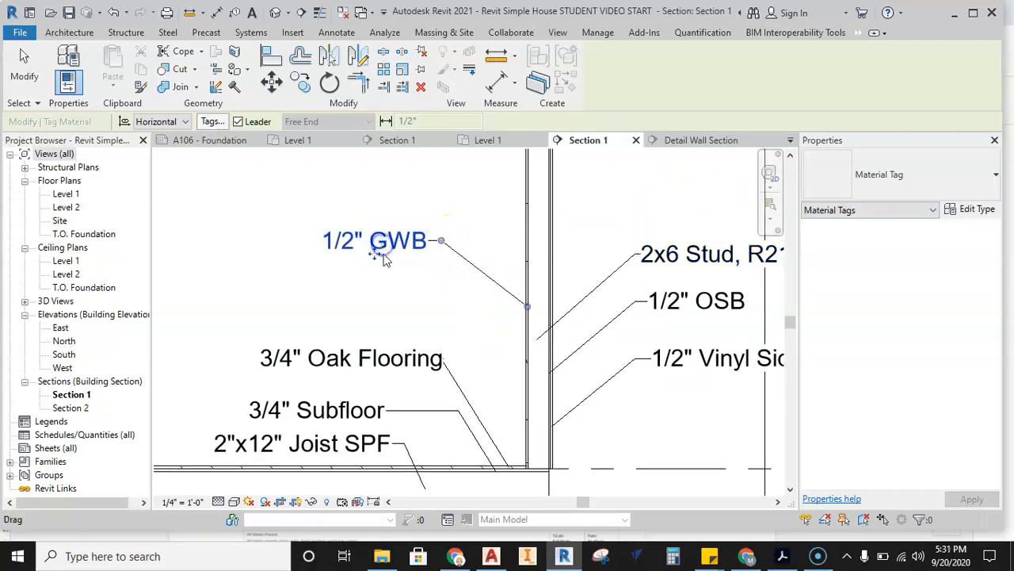
{"action": "left_click", "coordinate": [449, 310]}
Delete the 3/4" Oak Flooring material tag above the subfloor tag.
{"action": "scroll", "coordinate": [449, 310], "scroll_direction": "down", "scroll_amount": 3}
{"action": "left_click", "coordinate": [401, 326]}
{"action": "scroll", "coordinate": [402, 352], "scroll_direction": "up", "scroll_amount": 3}
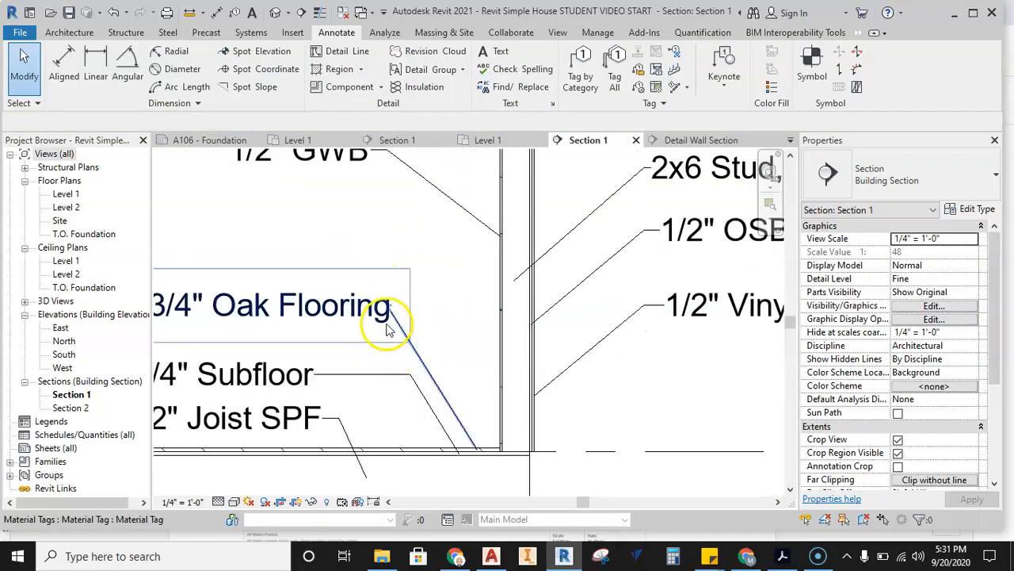
{"action": "left_click", "coordinate": [374, 324]}
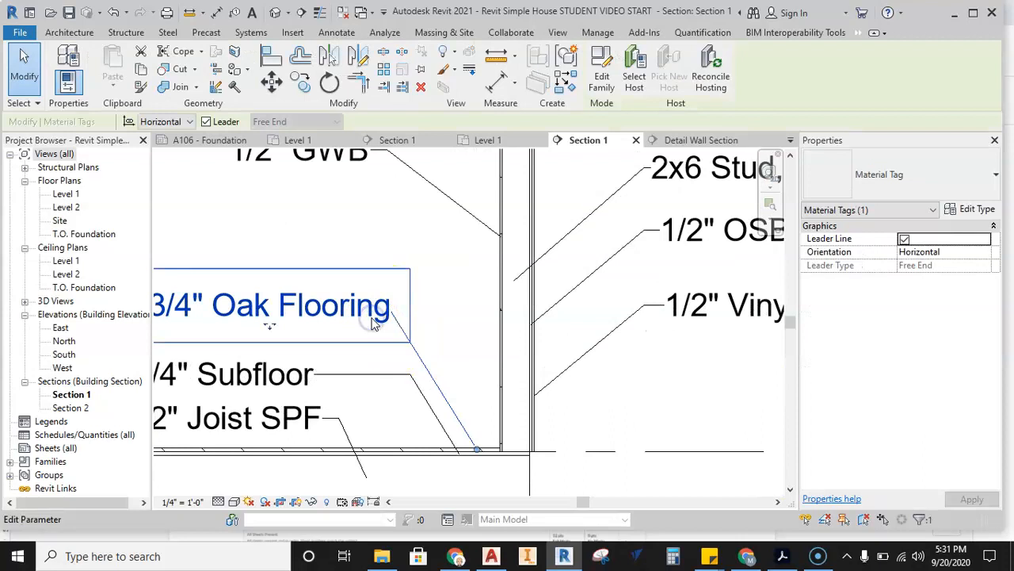
{"action": "key", "text": "Delete"}
Tag the floor's top oak flooring layer near the wall with a new material tag, placing its text above the 3/4" Subfloor tag with an elbowed leader.
{"action": "middle_click_drag", "start_coordinate": [374, 324], "coordinate": [415, 301]}
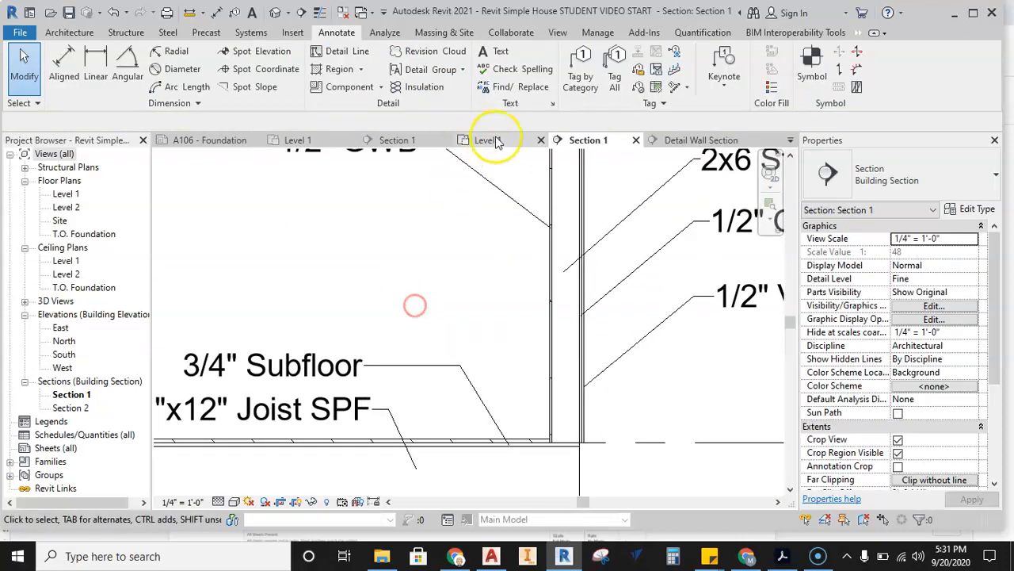
{"action": "left_click", "coordinate": [638, 87]}
{"action": "scroll", "coordinate": [529, 436], "scroll_direction": "up", "scroll_amount": 3}
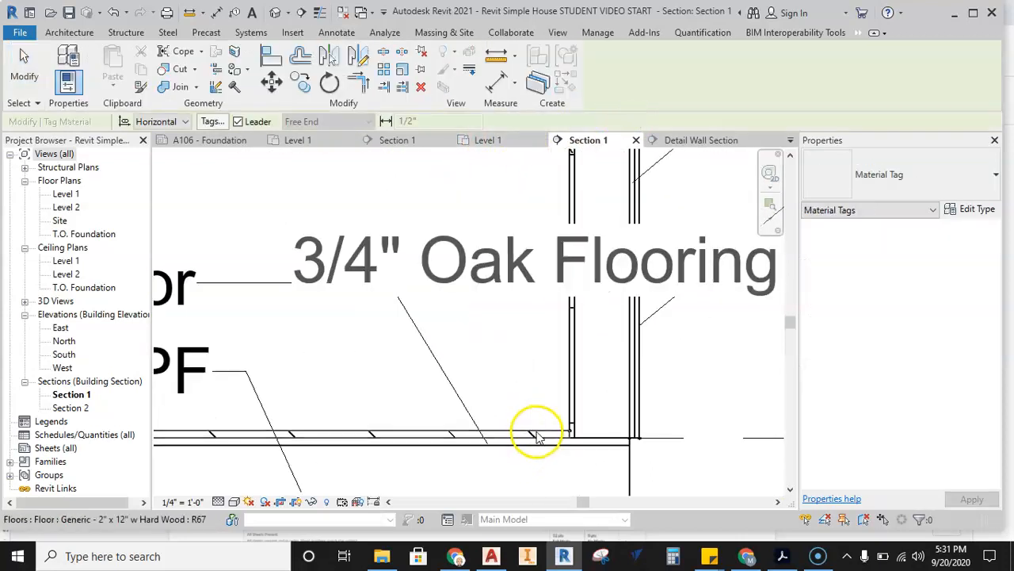
{"action": "left_click", "coordinate": [534, 433]}
{"action": "scroll", "coordinate": [524, 379], "scroll_direction": "down", "scroll_amount": 2}
{"action": "middle_click_drag", "start_coordinate": [473, 259], "coordinate": [584, 306]}
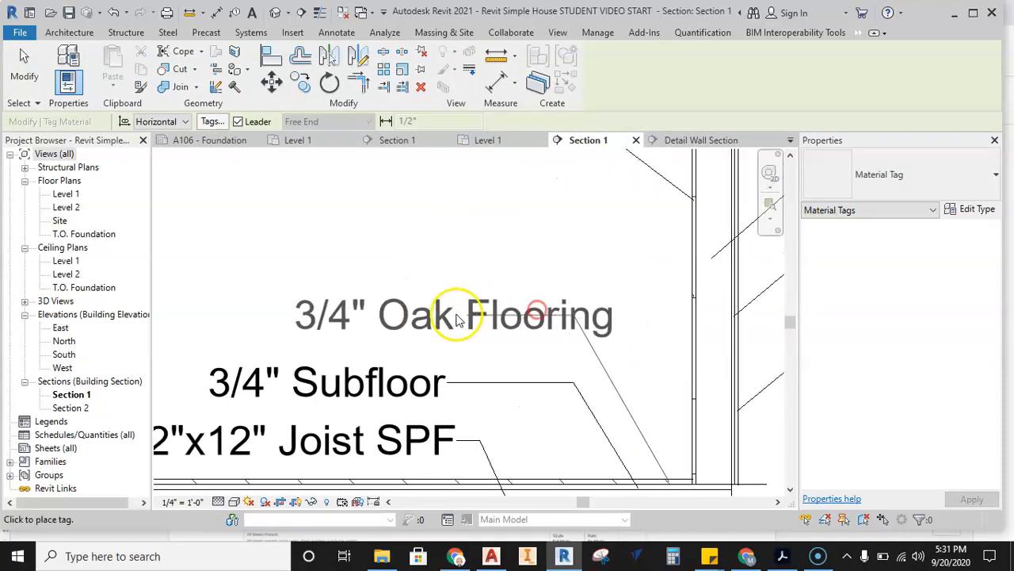
{"action": "left_click", "coordinate": [399, 315]}
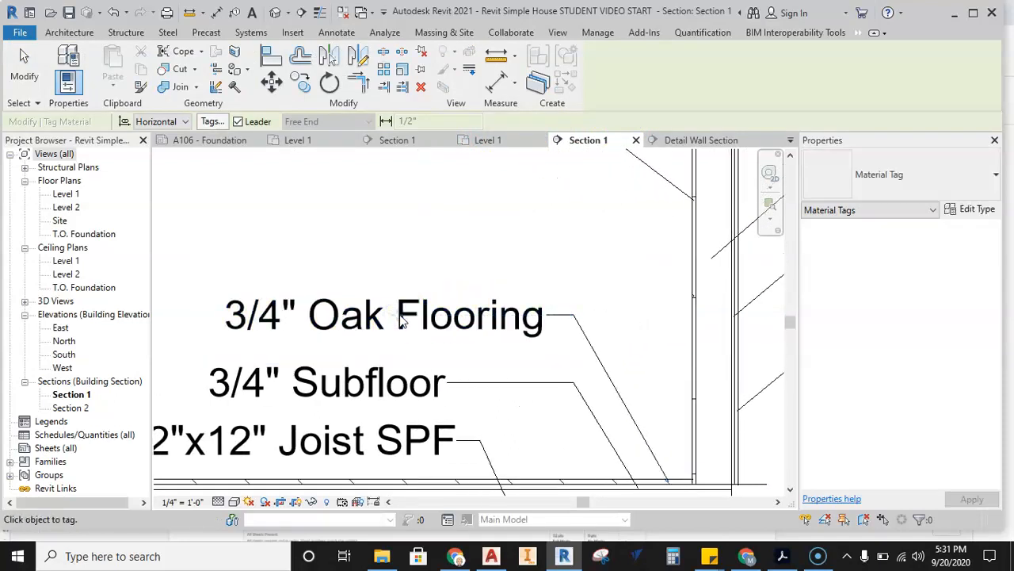
{"action": "scroll", "coordinate": [464, 324], "scroll_direction": "down", "scroll_amount": 4}
{"action": "scroll", "coordinate": [478, 235], "scroll_direction": "down", "scroll_amount": 2}
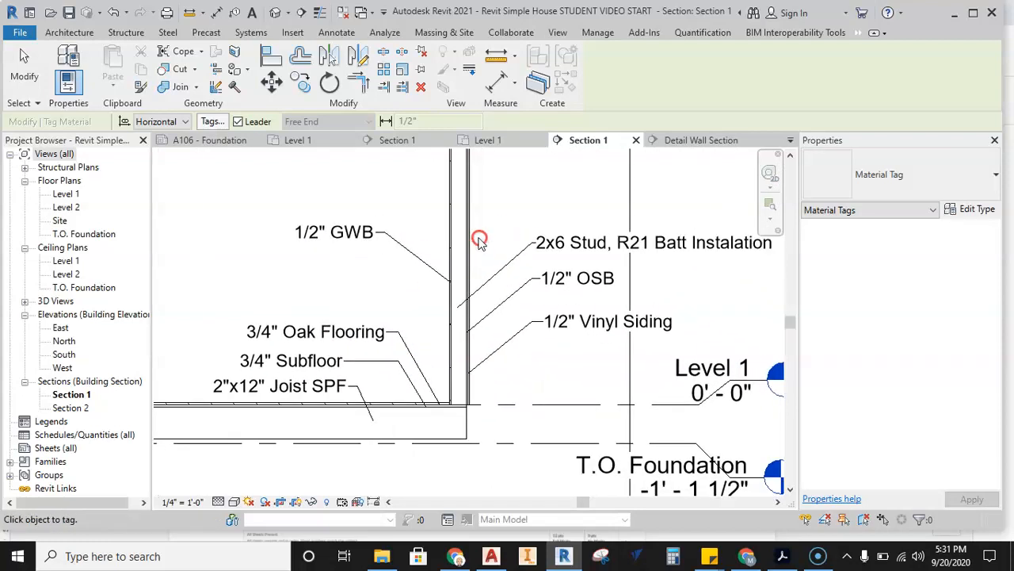
{"action": "middle_click_drag", "start_coordinate": [486, 229], "coordinate": [486, 268]}
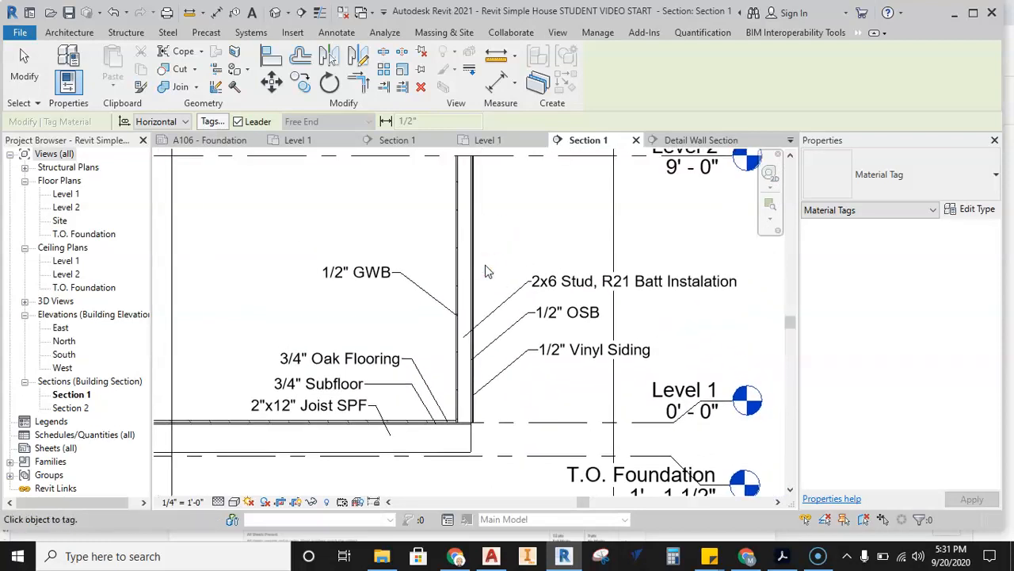